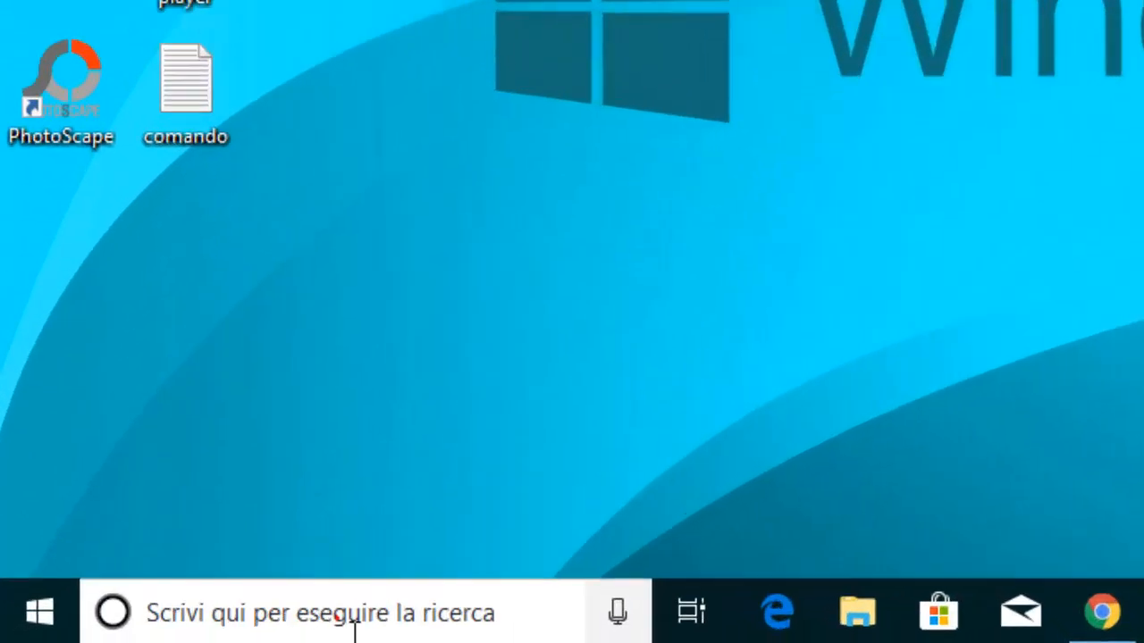
Search Windows for "paint 3d" and launch Paint 3D.
left_click(172, 627)
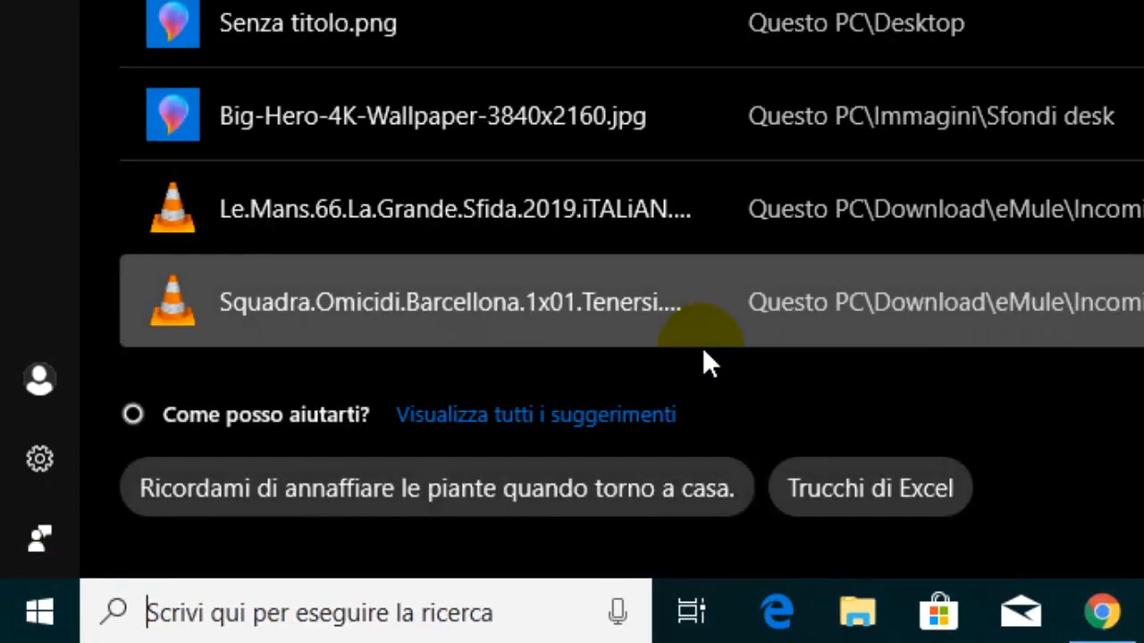
type("pain")
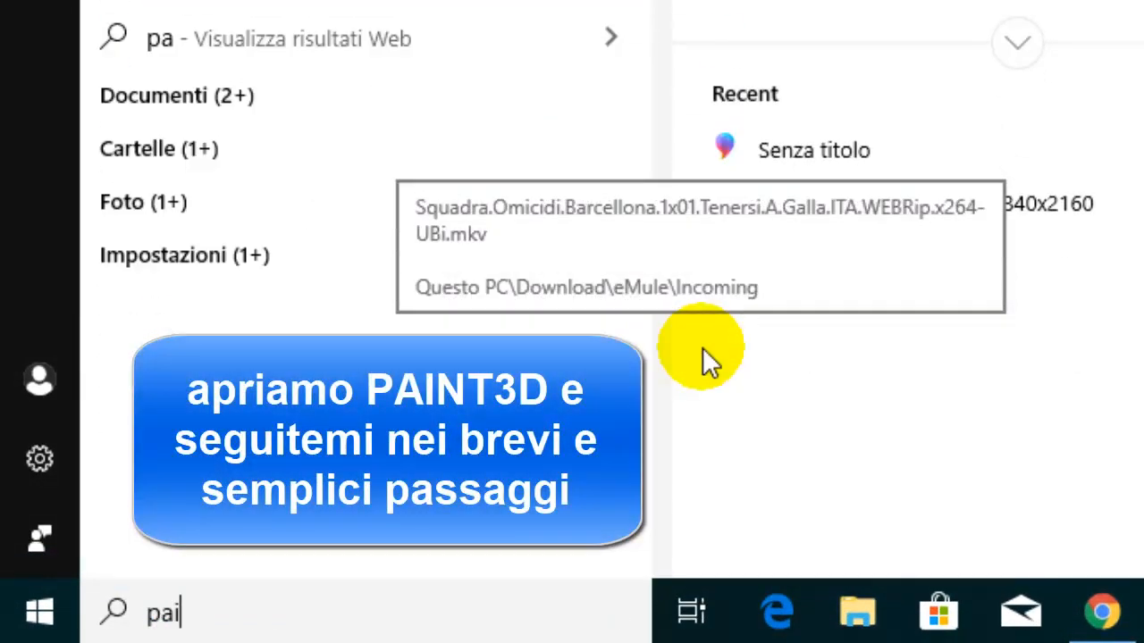
type("t 3d")
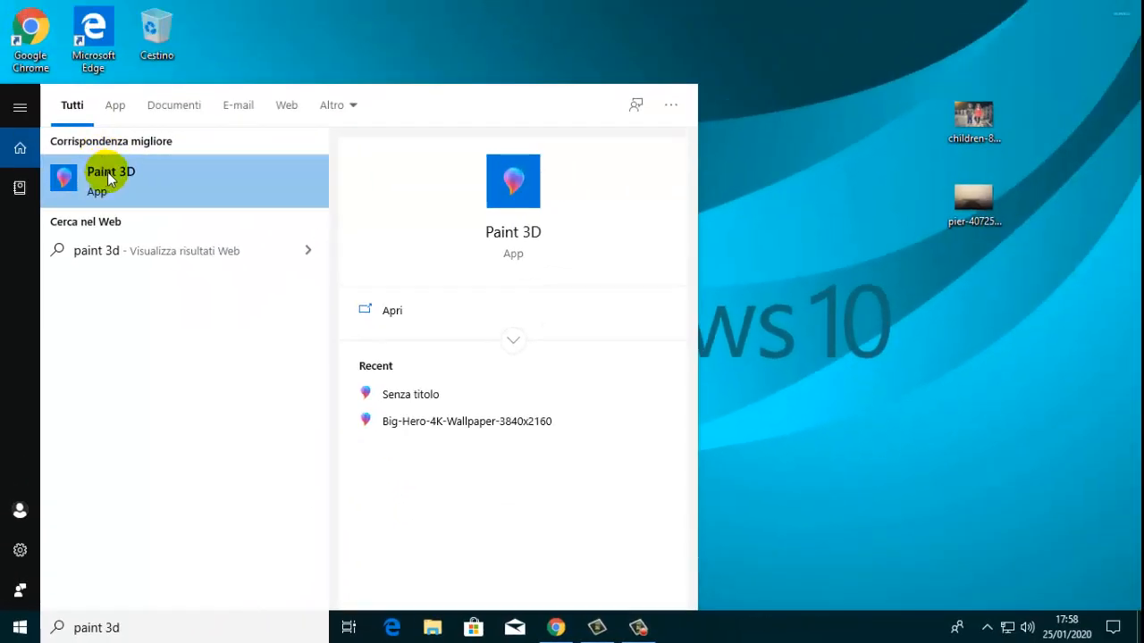
left_click(109, 178)
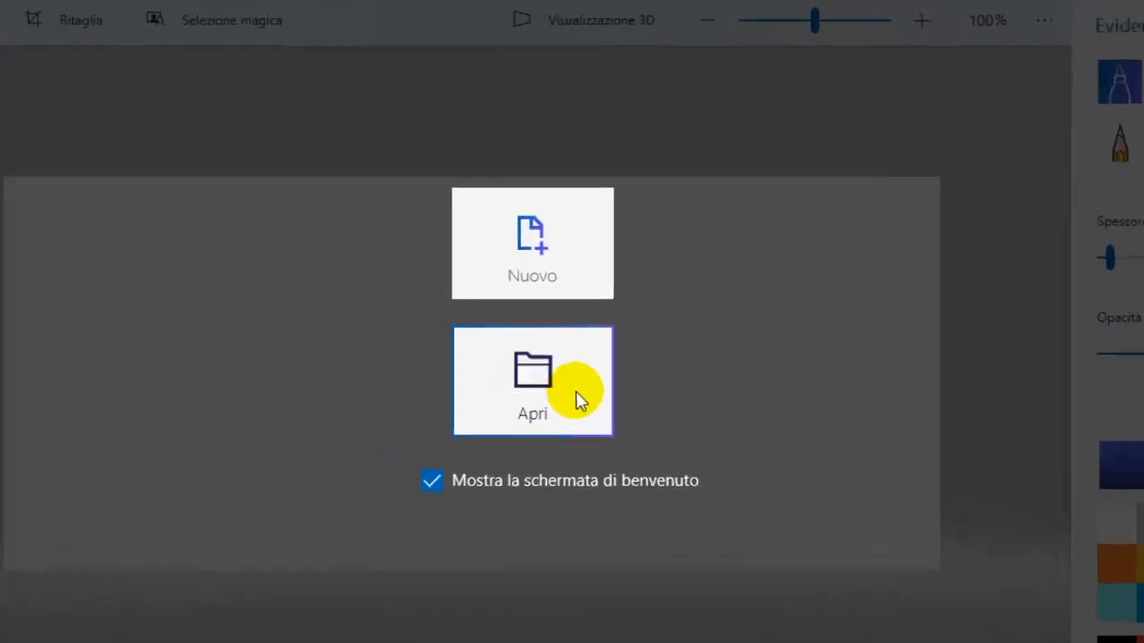
Open the image children-817368_1920 from the Desktop folder.
left_click(505, 357)
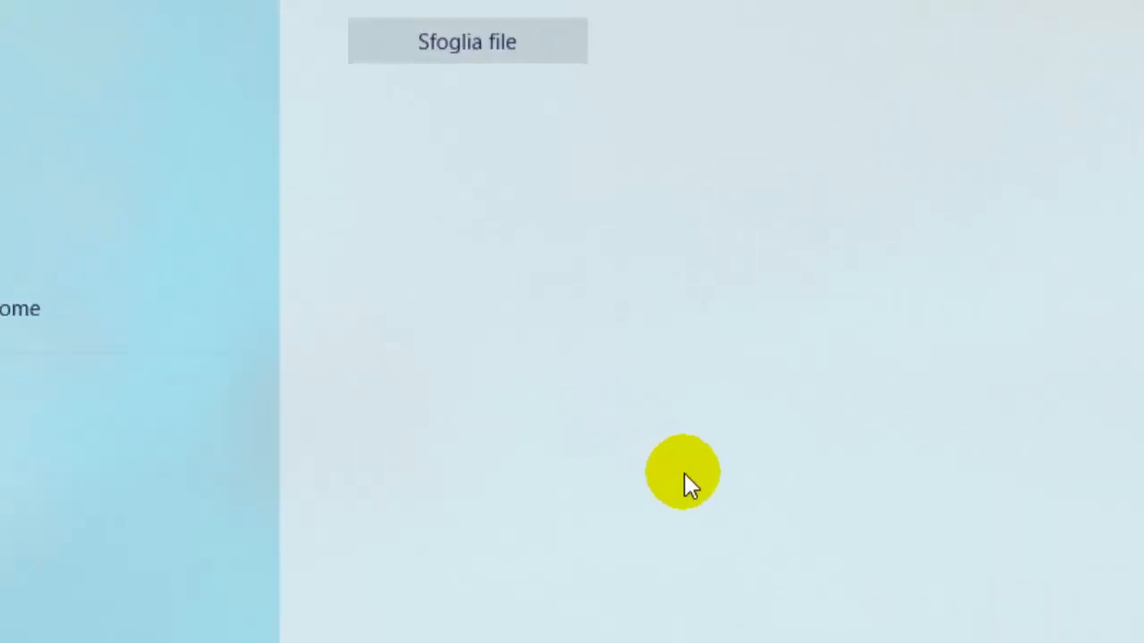
left_click(645, 170)
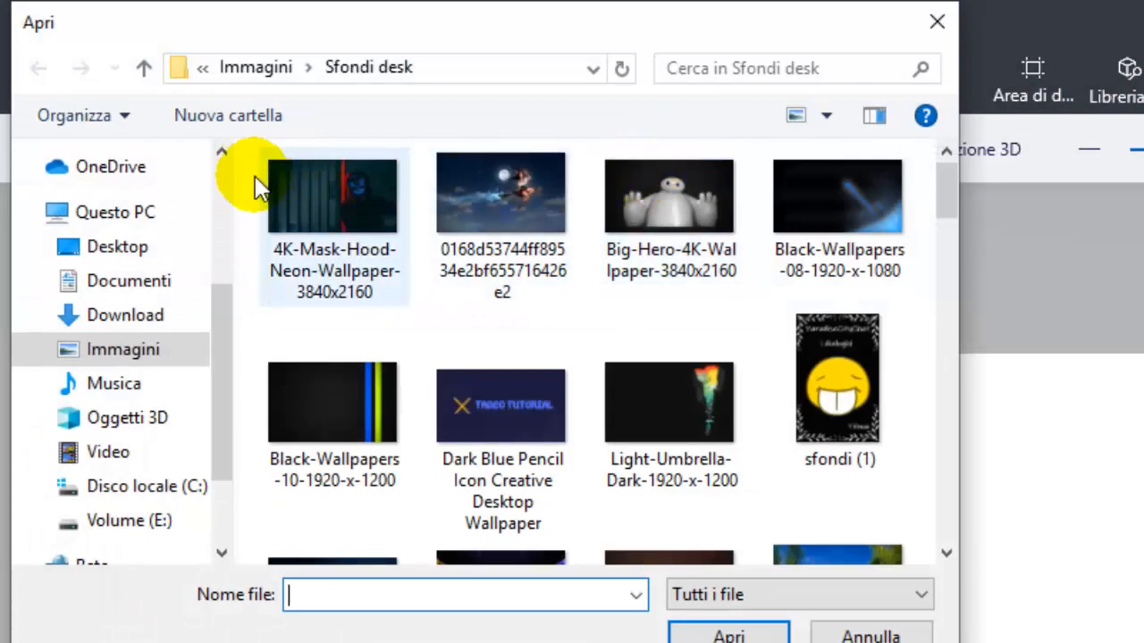
left_click(130, 248)
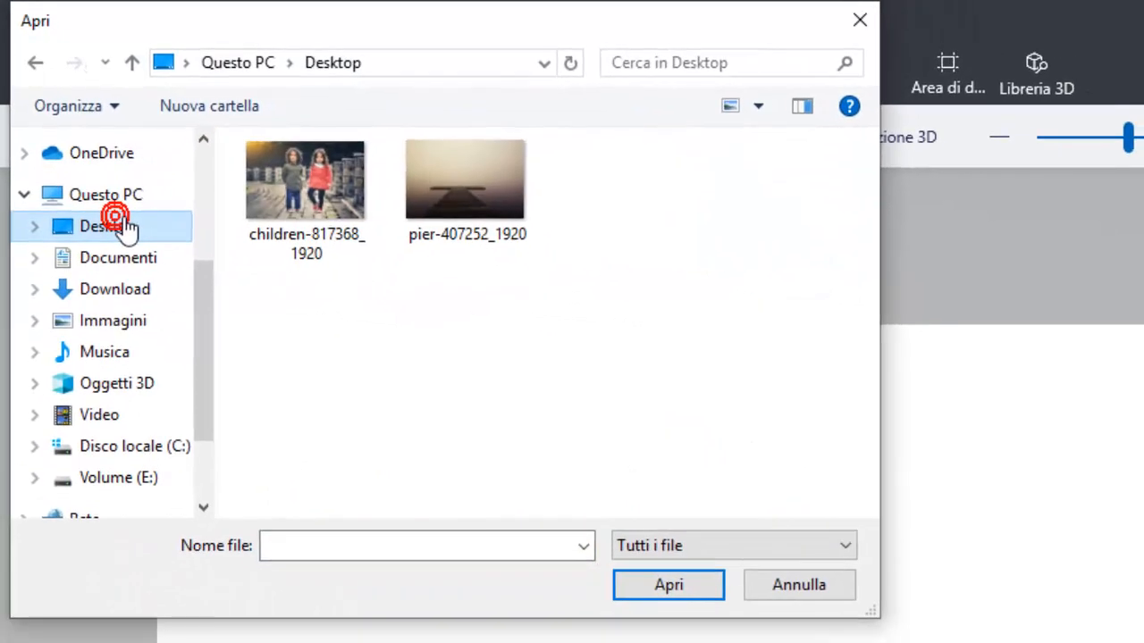
left_click(305, 194)
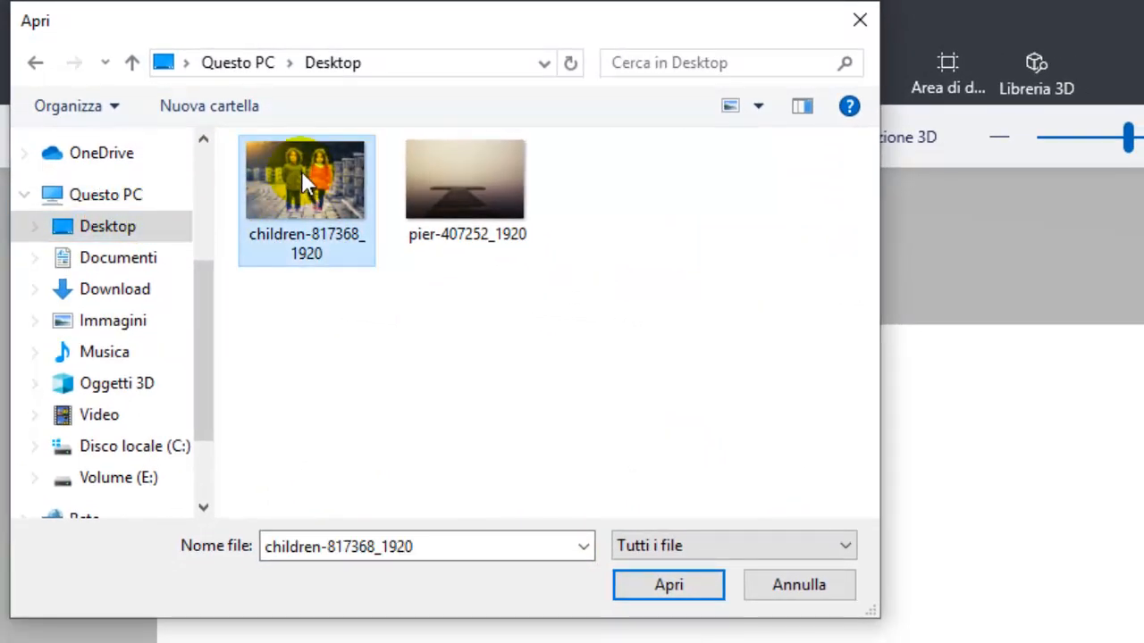
left_click(632, 594)
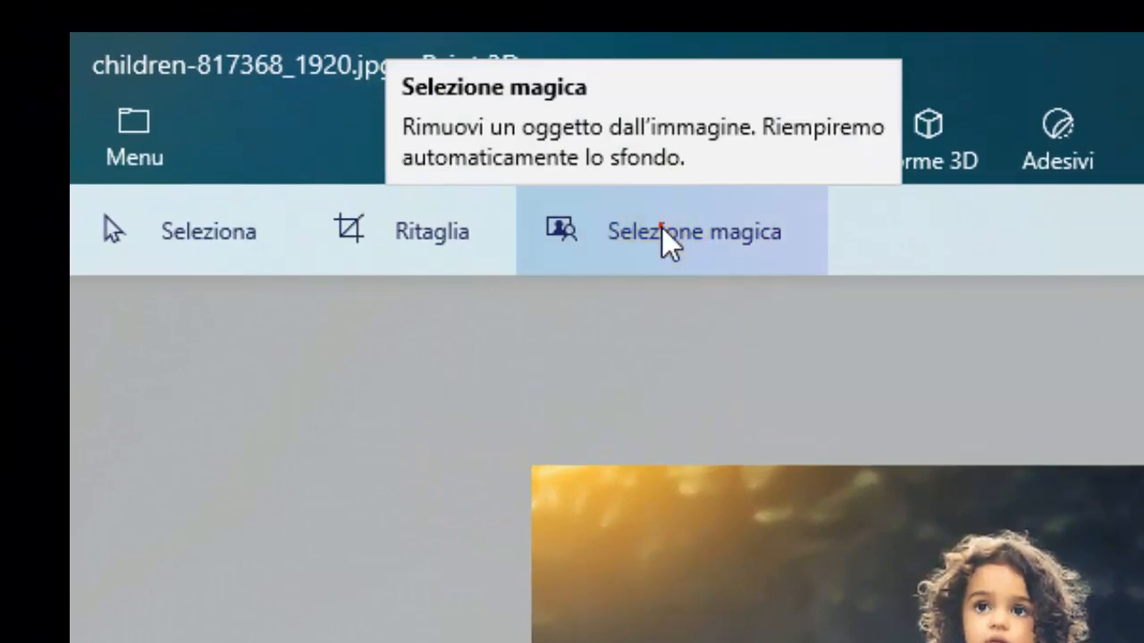
Start a magic selection, tighten its frame on all four sides around the two children, and proceed to refining the cutout.
left_click(662, 227)
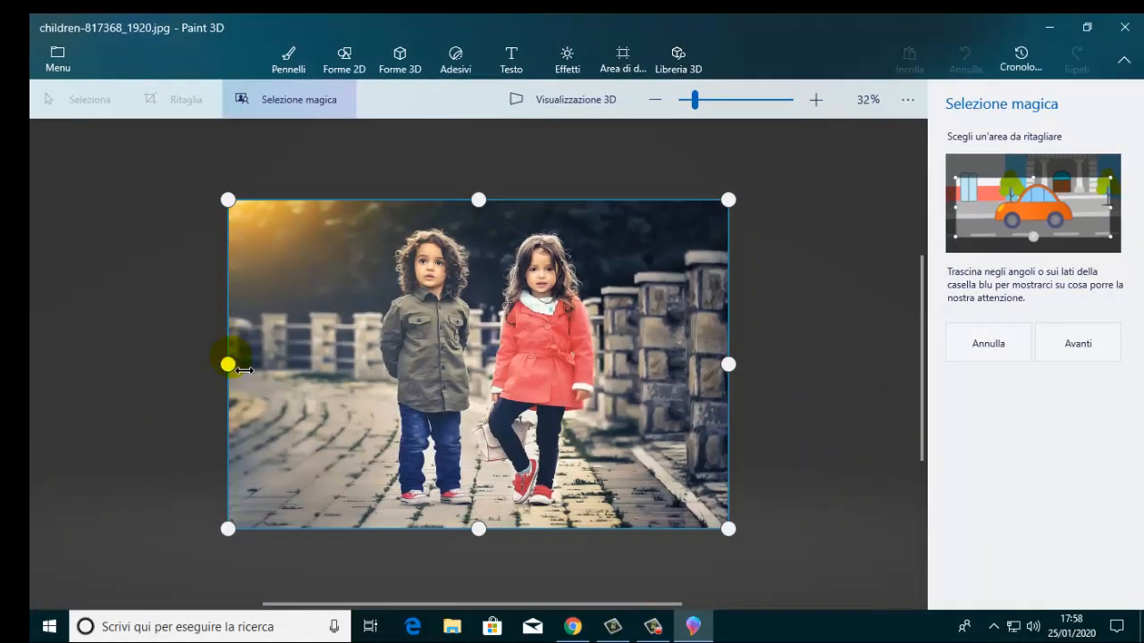
left_click_drag(243, 377, 386, 389)
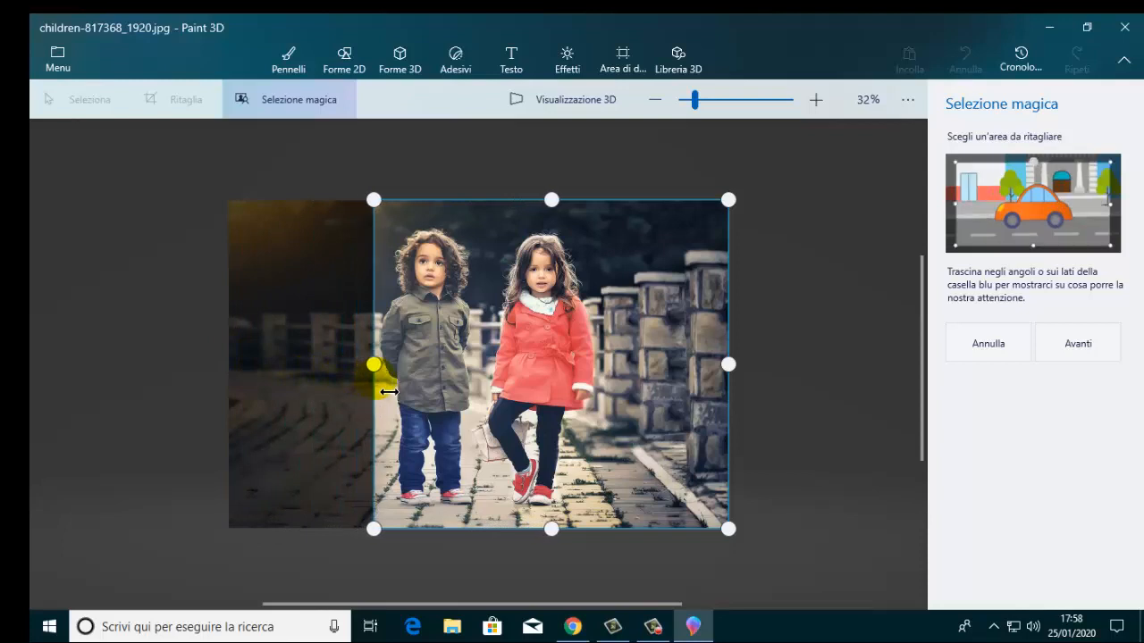
left_click_drag(739, 378, 610, 372)
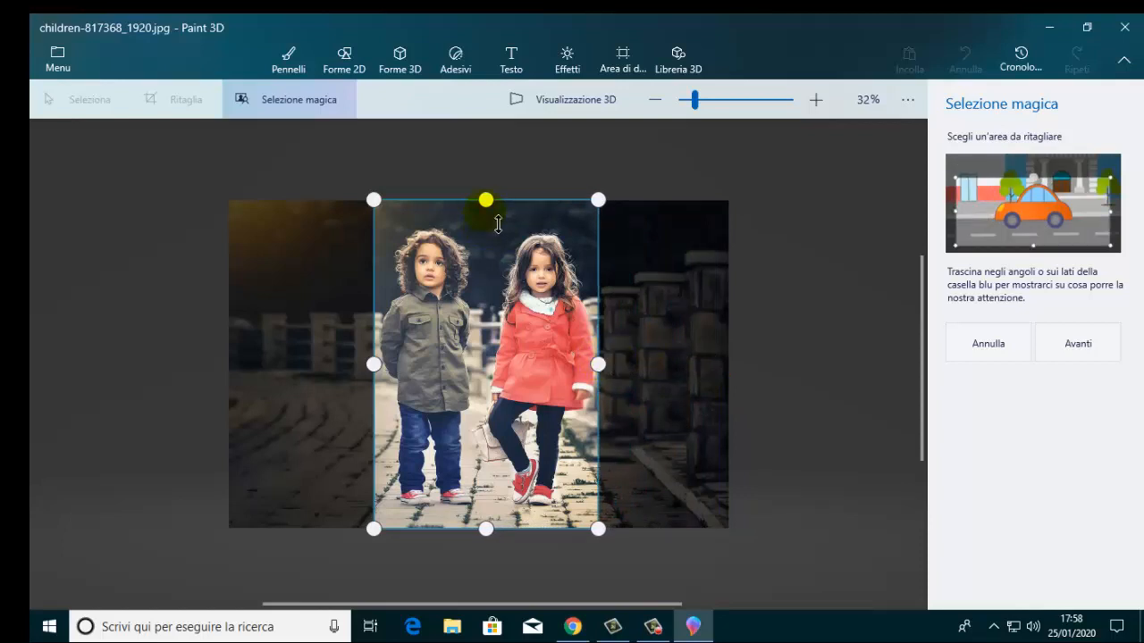
left_click_drag(498, 221, 497, 247)
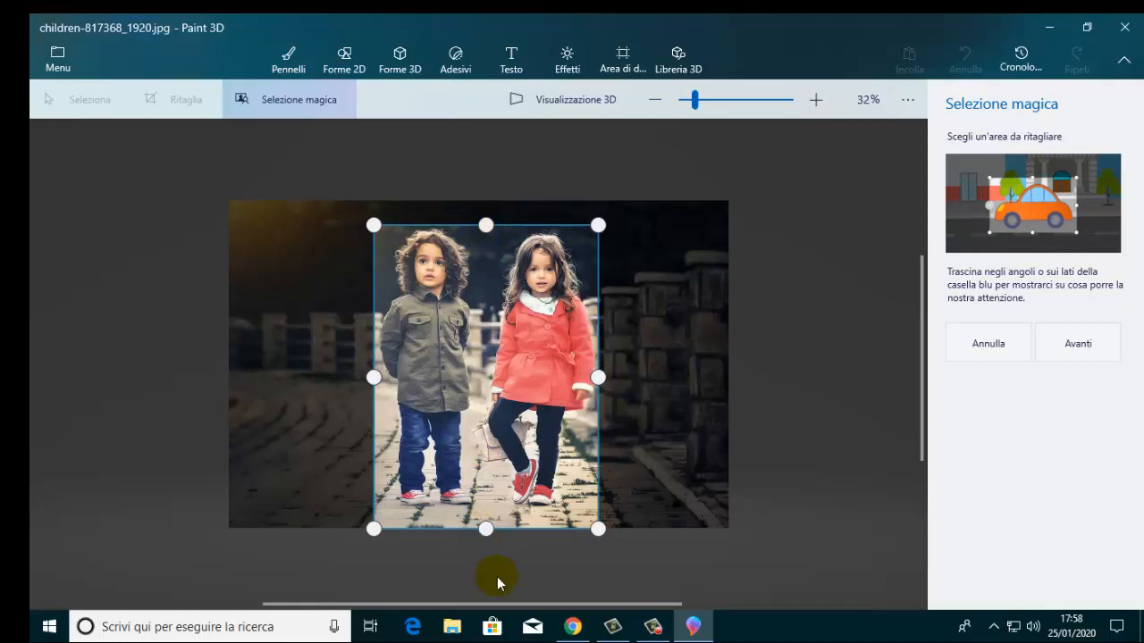
left_click_drag(500, 548, 499, 530)
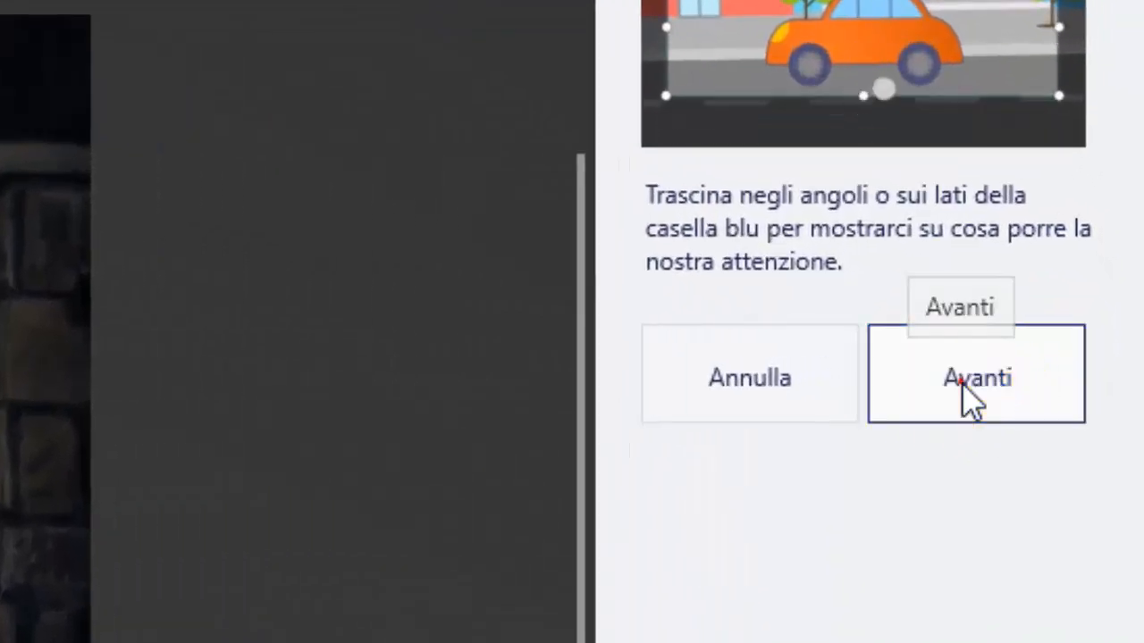
left_click(968, 391)
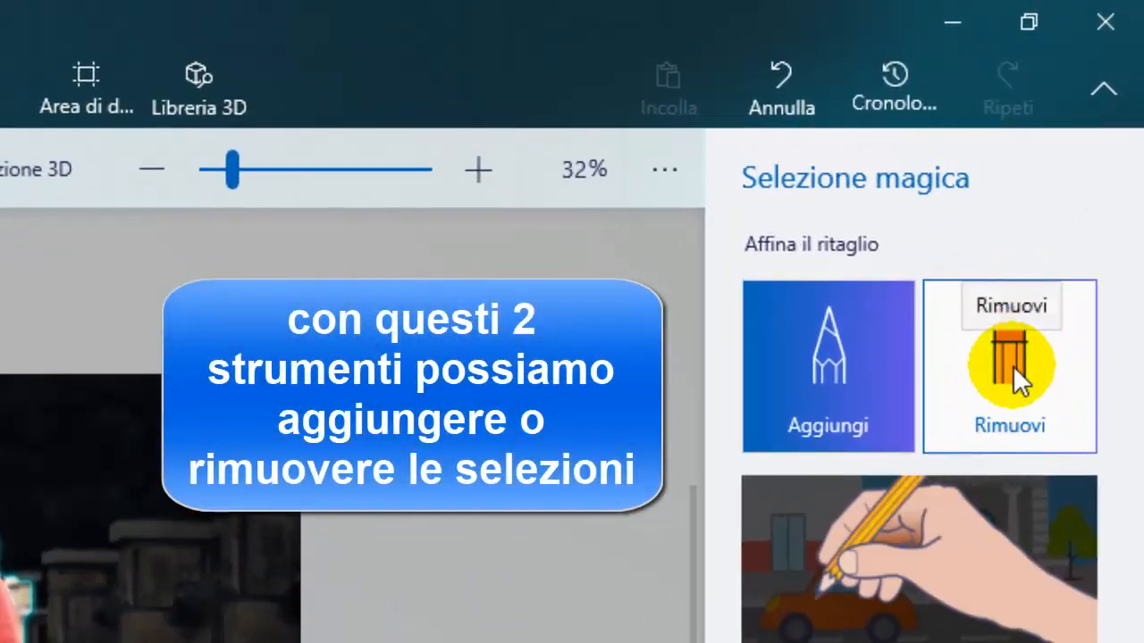
Remove the background between the children, the boy, and the leftover patches around the girl's legs from the cutout.
left_click(1012, 366)
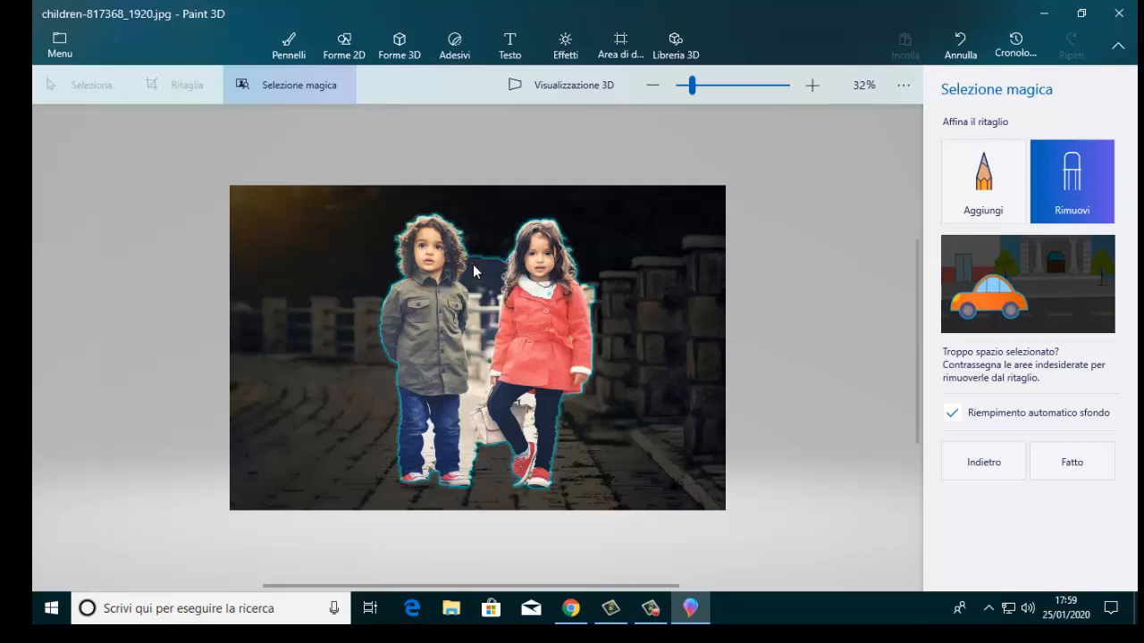
left_click_drag(472, 269, 487, 323)
left_click(480, 330)
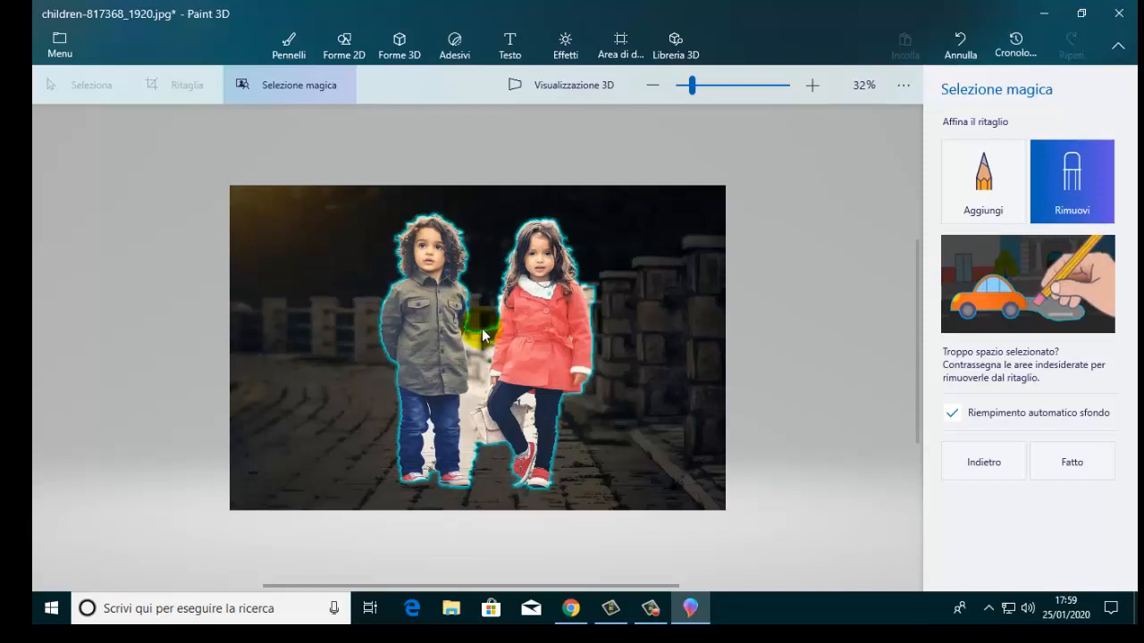
left_click(470, 346)
left_click_drag(470, 346, 476, 373)
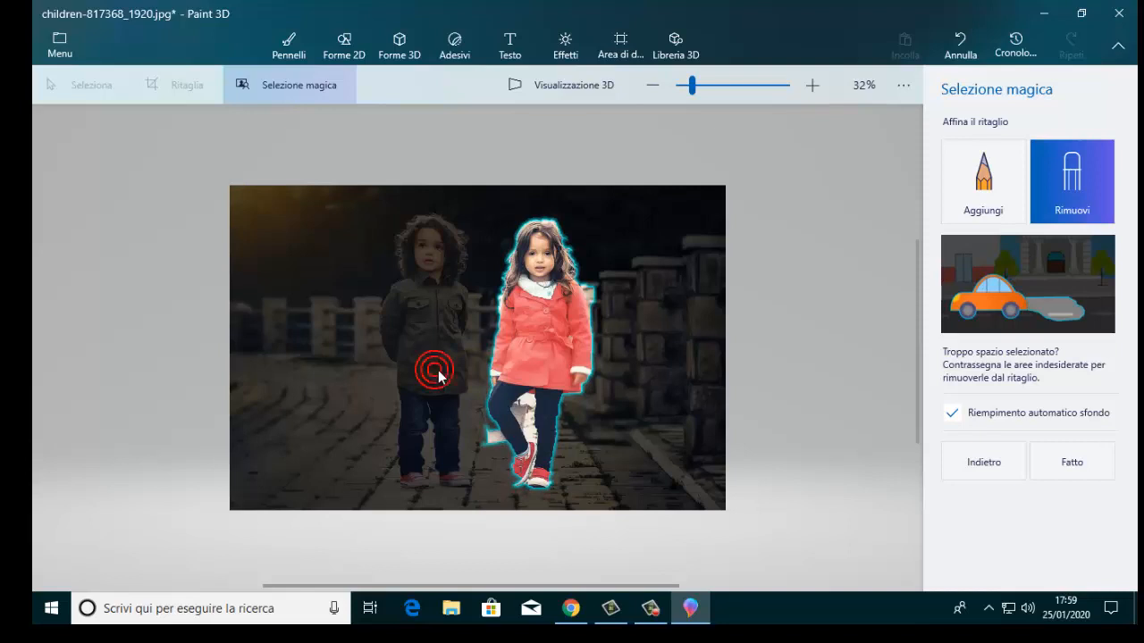
mouse_move(487, 432)
left_mouse_down()
mouse_move(519, 462)
mouse_move(497, 439)
mouse_move(530, 409)
left_mouse_up()
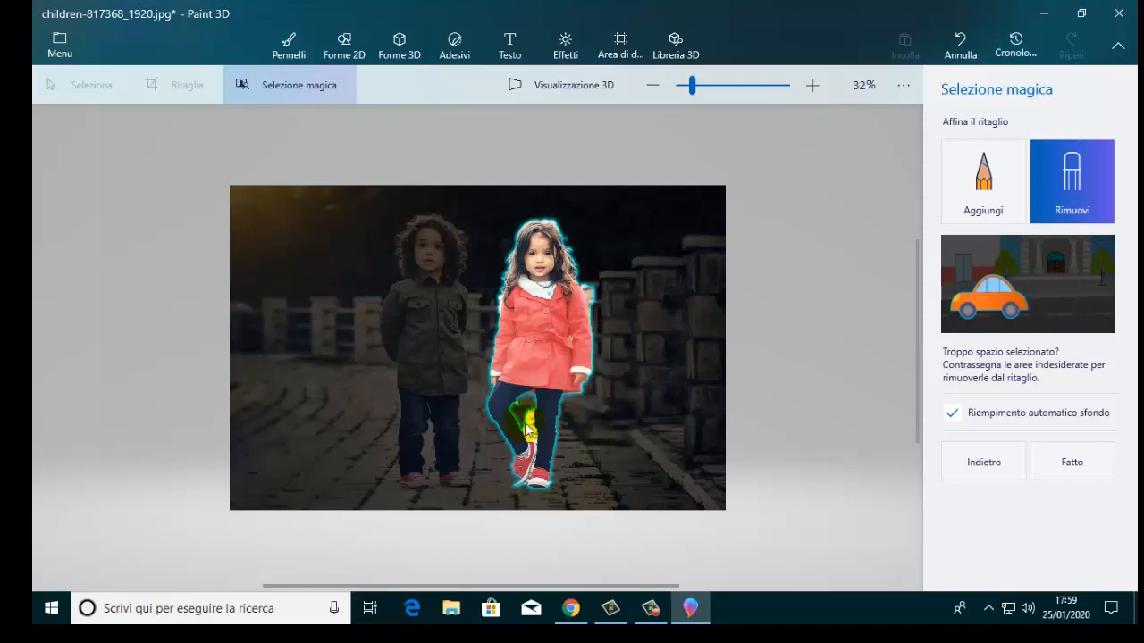
left_click(530, 433)
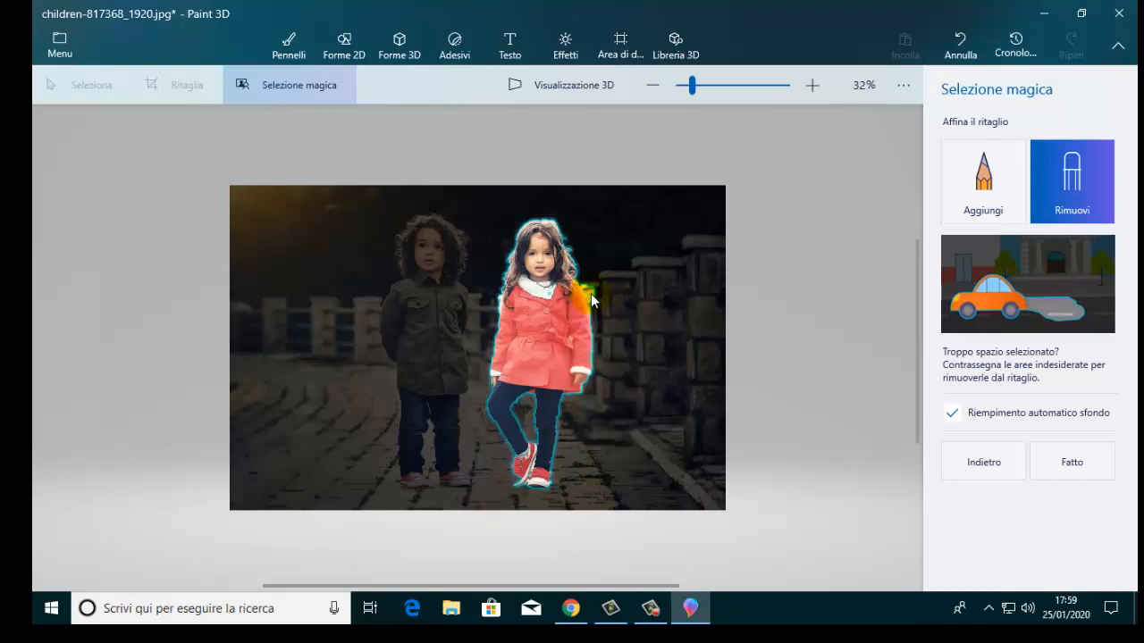
Add the boy back to the cutout beside the girl.
left_click(971, 197)
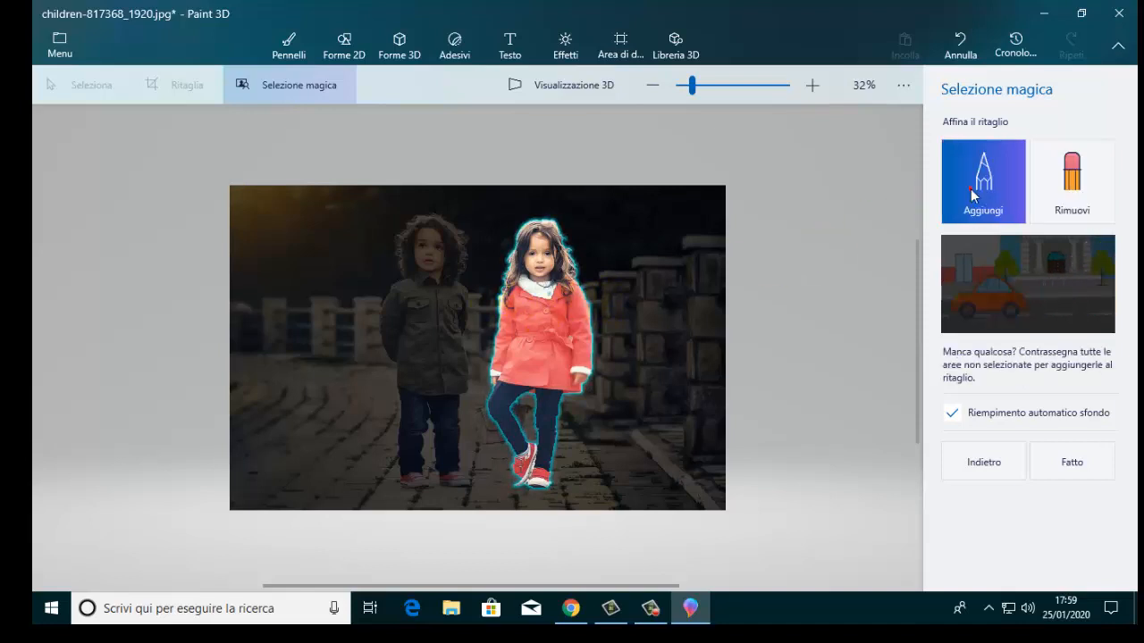
left_click(426, 323)
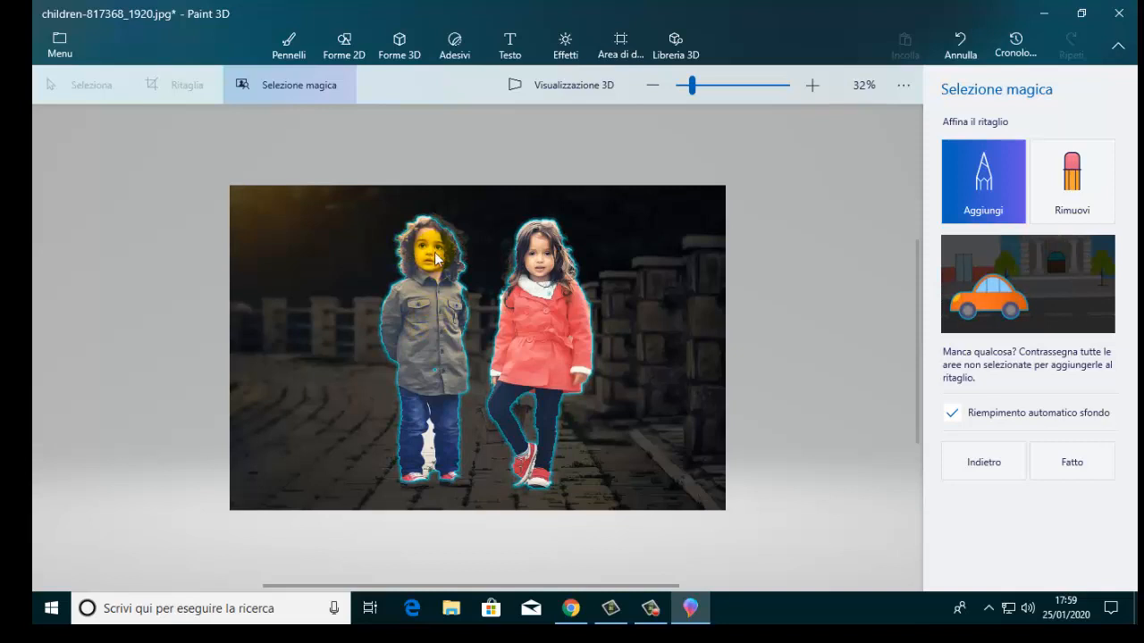
left_click(556, 457)
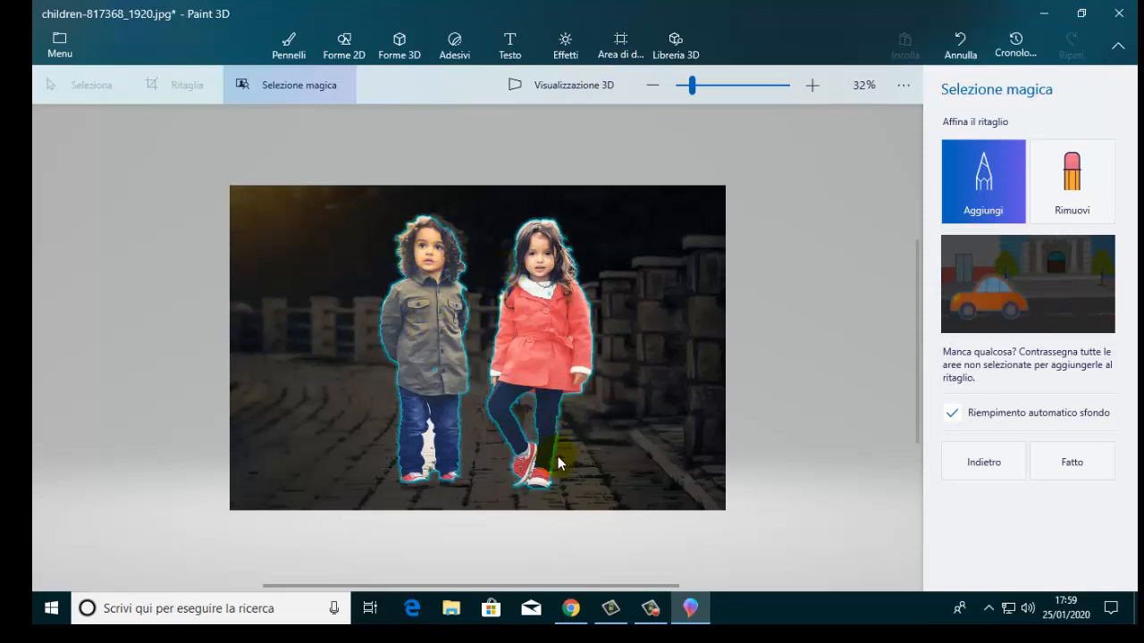
Remove the background patch between the boy's legs from the cutout.
left_click(1054, 176)
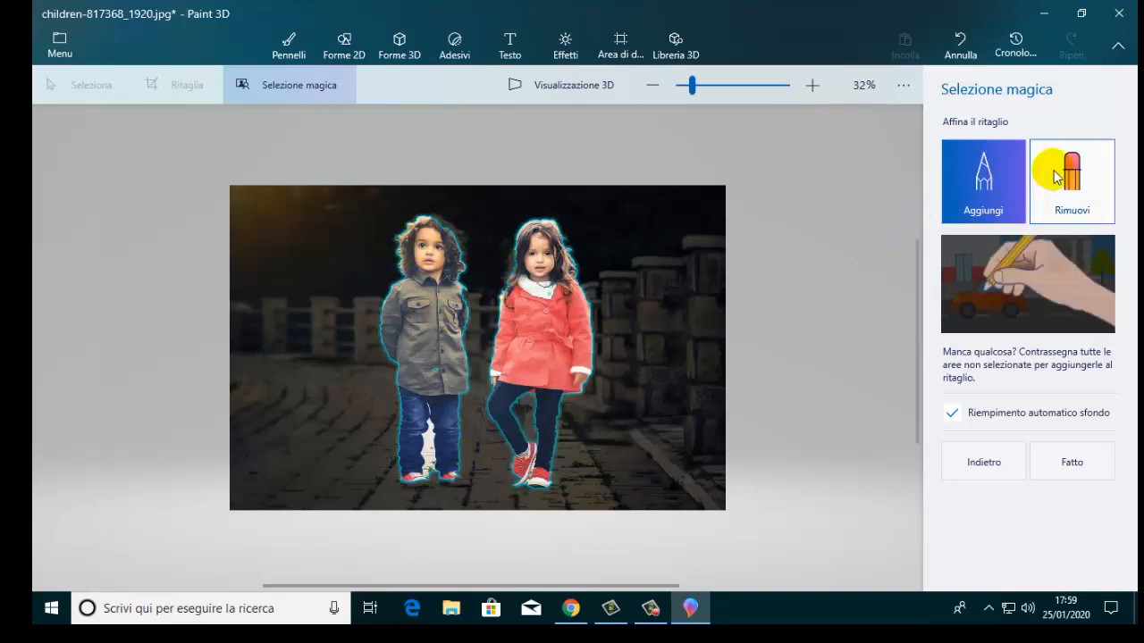
left_click(1074, 174)
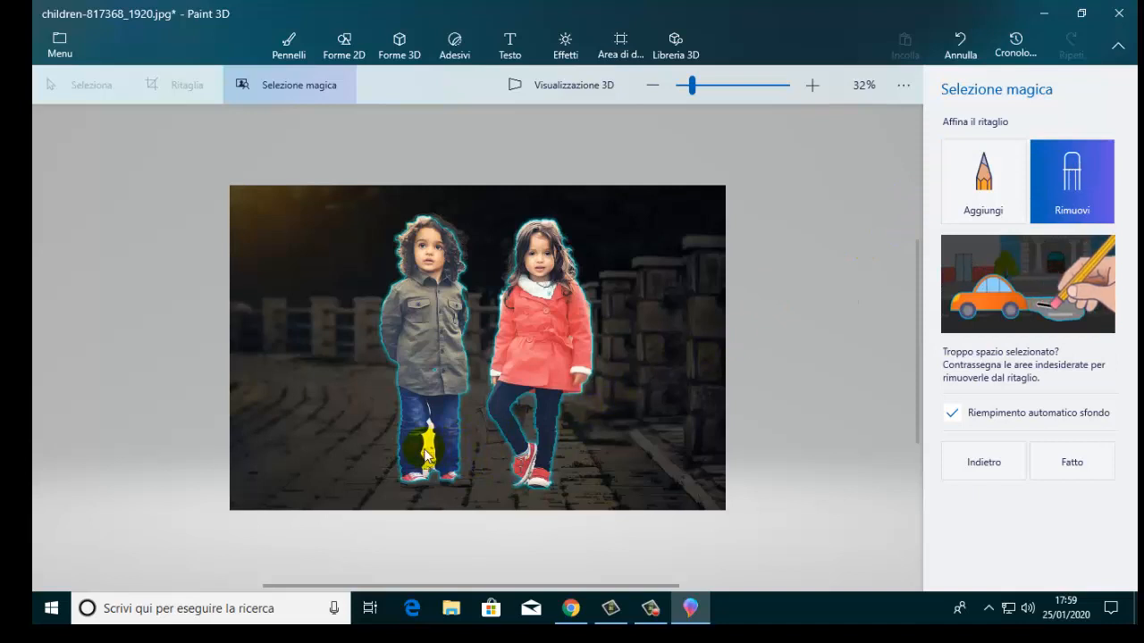
left_click_drag(427, 451, 427, 459)
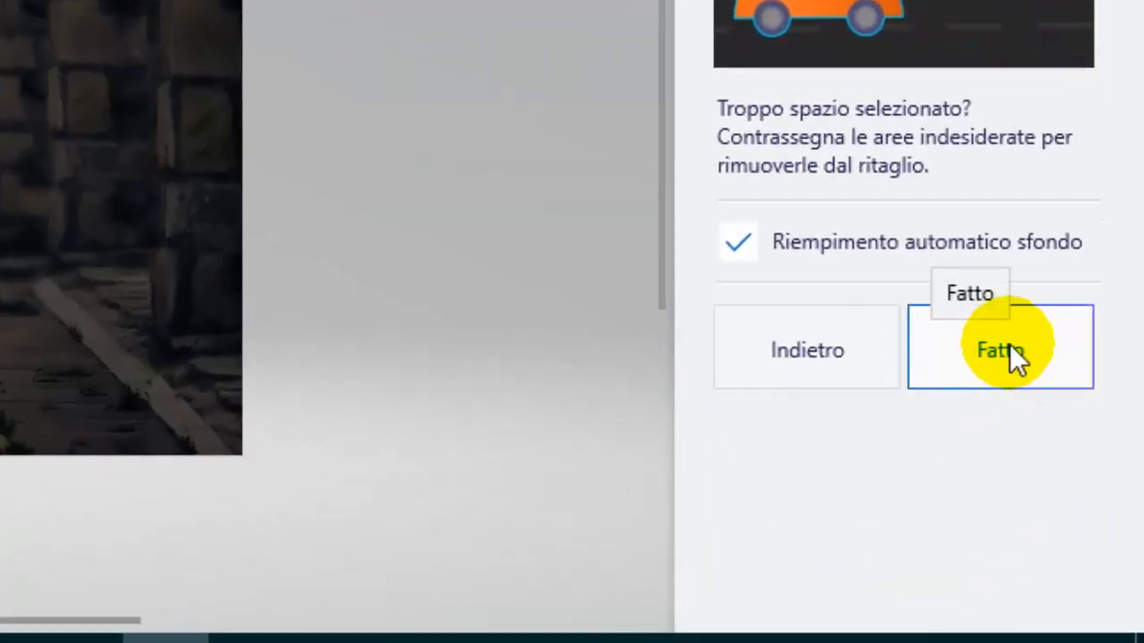
Finish the cutout with automatic background fill and turn the selected children into a sticker.
left_click(1008, 351)
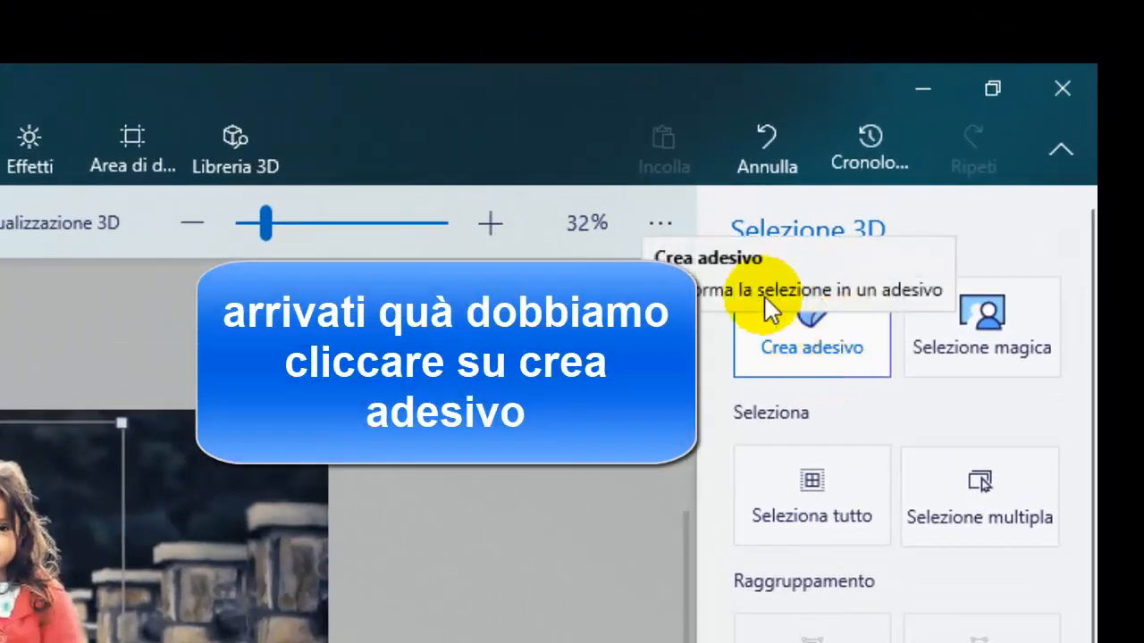
left_click(803, 320)
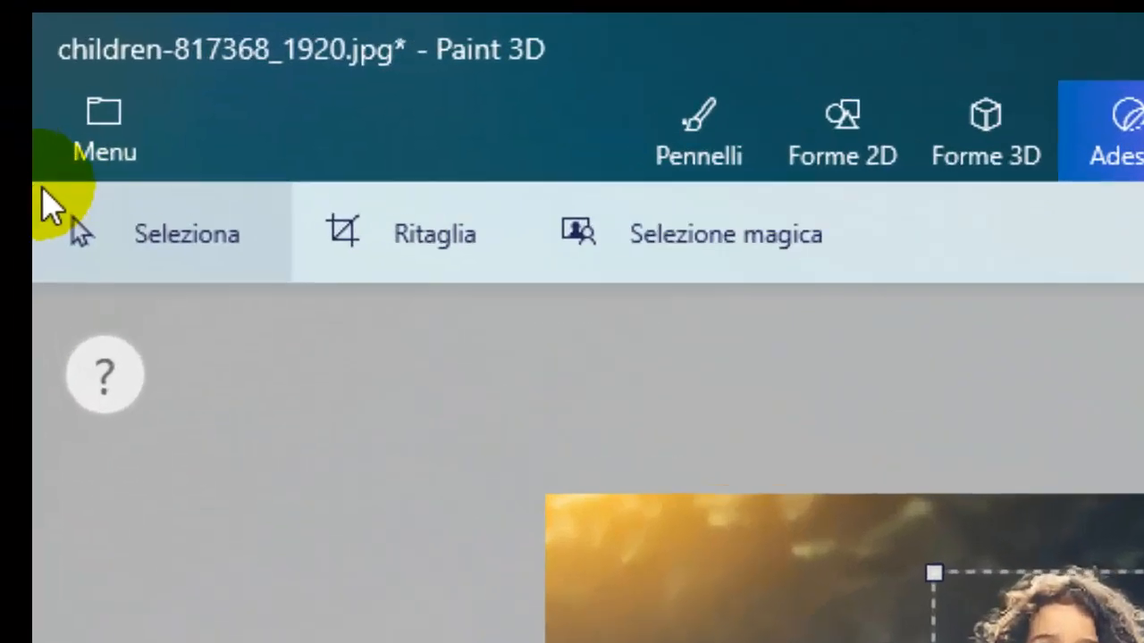
Start a new project without saving the changes to the children image.
left_click(96, 143)
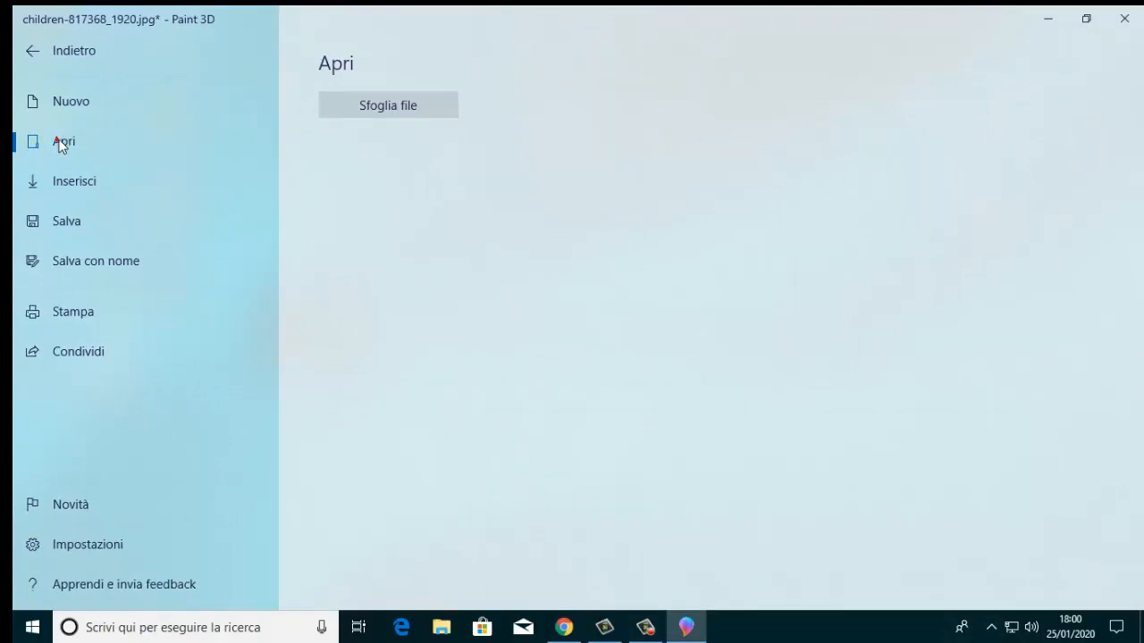
left_click(84, 101)
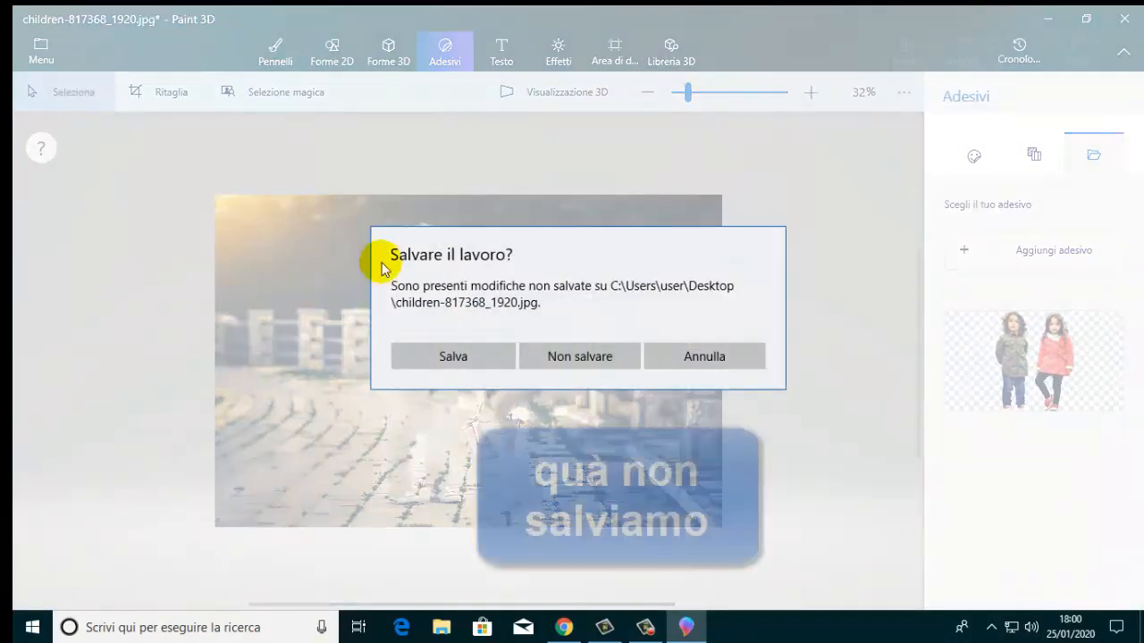
left_click(579, 358)
Open the image pier-407252_1920 from the Desktop folder.
left_click(40, 51)
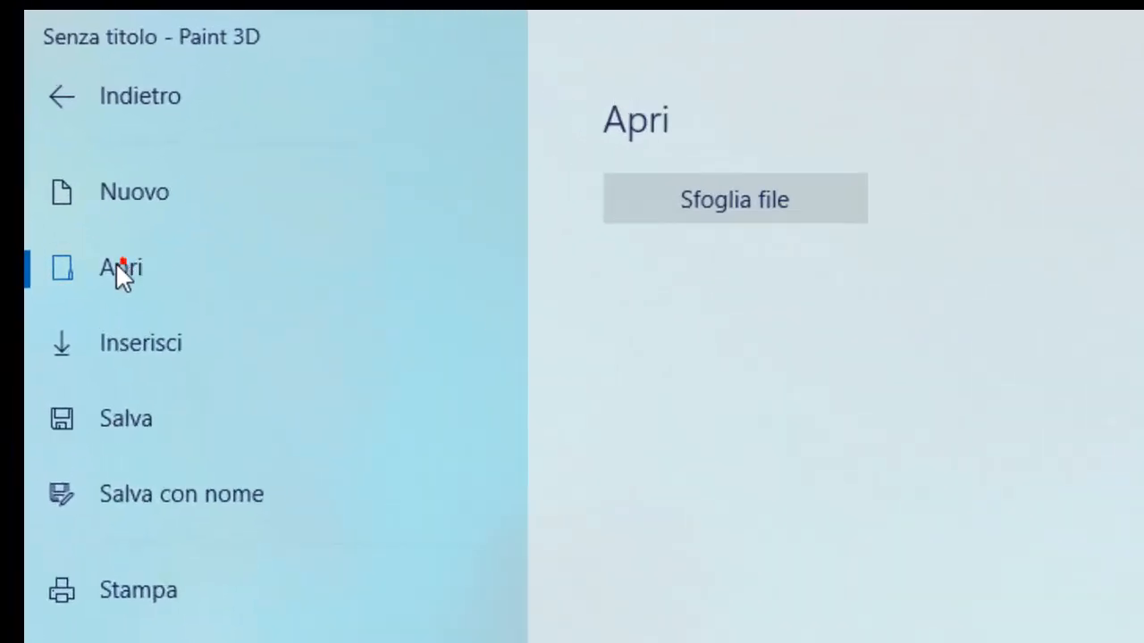
left_click(613, 207)
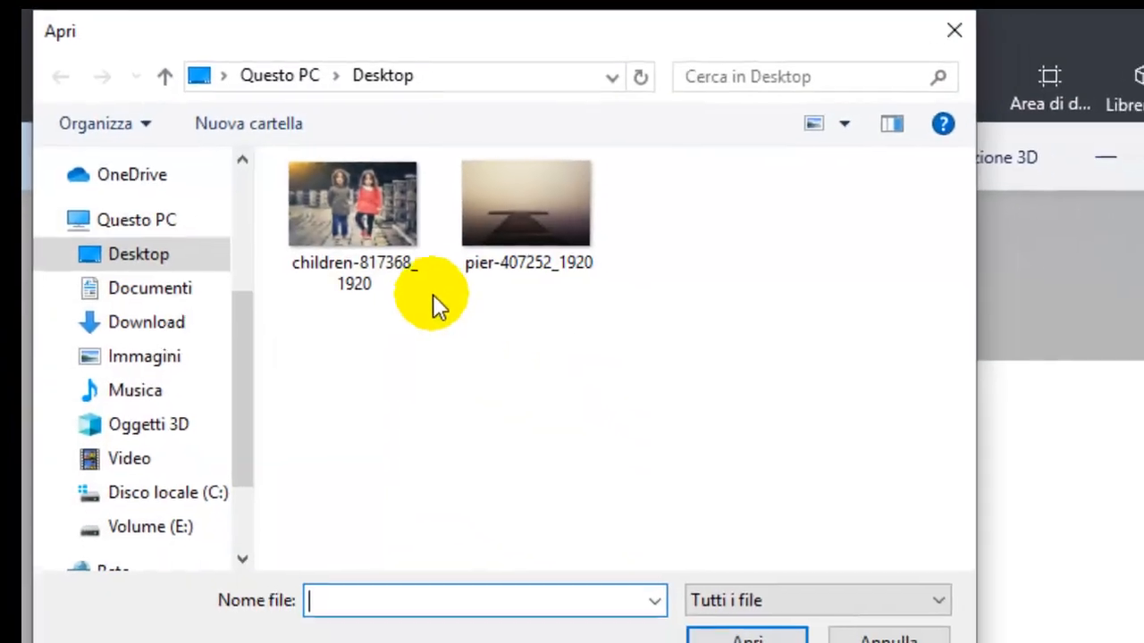
left_click(504, 223)
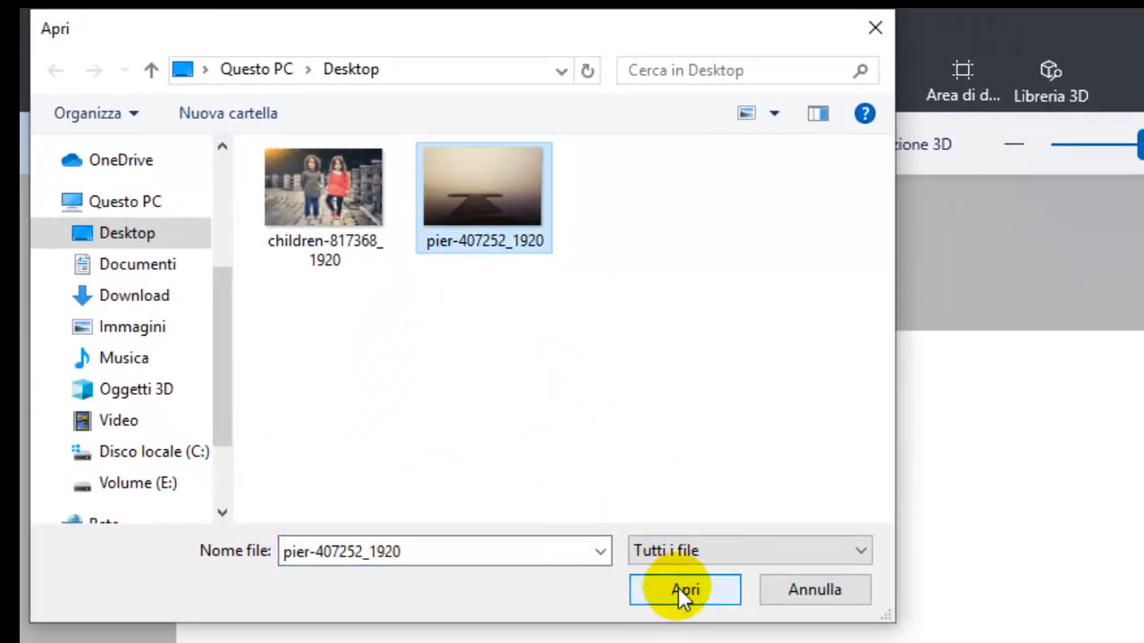
left_click(678, 586)
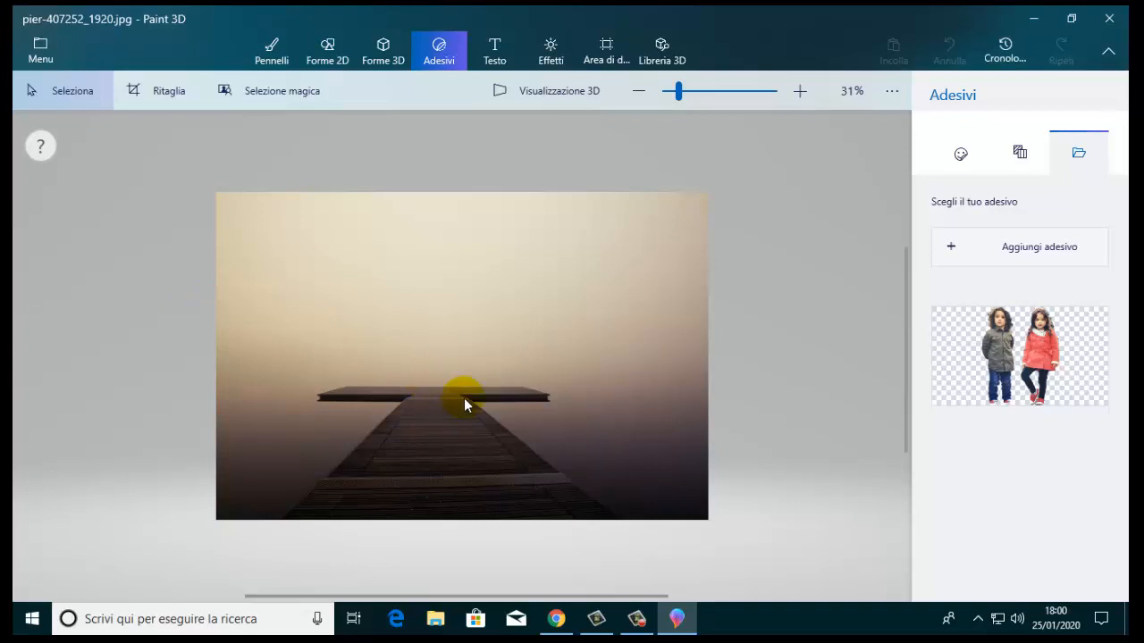
Place the children sticker on the pier image, enlarge it, and position the children standing on the pier's far platform.
left_click(1039, 364)
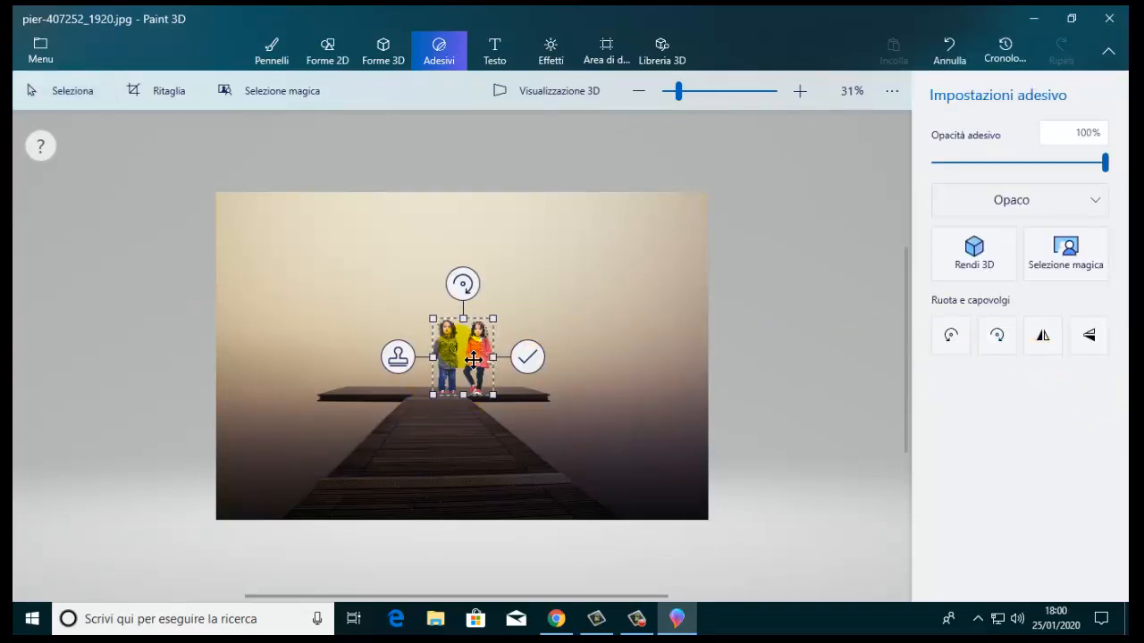
left_click_drag(473, 362, 543, 244)
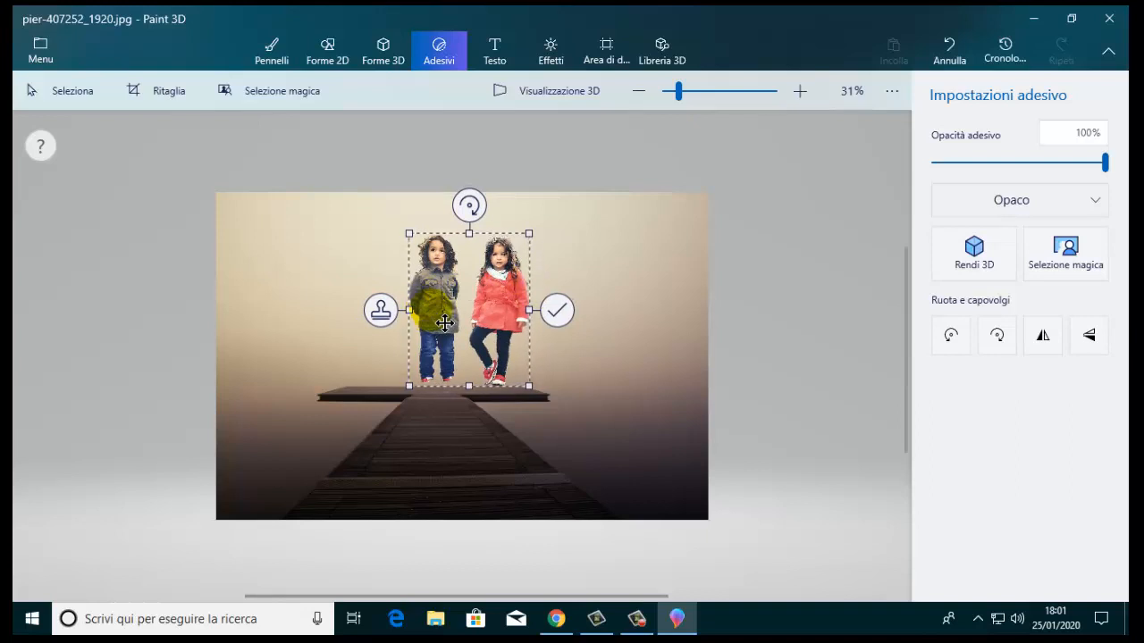
left_click_drag(438, 324, 424, 330)
left_click_drag(401, 255, 362, 228)
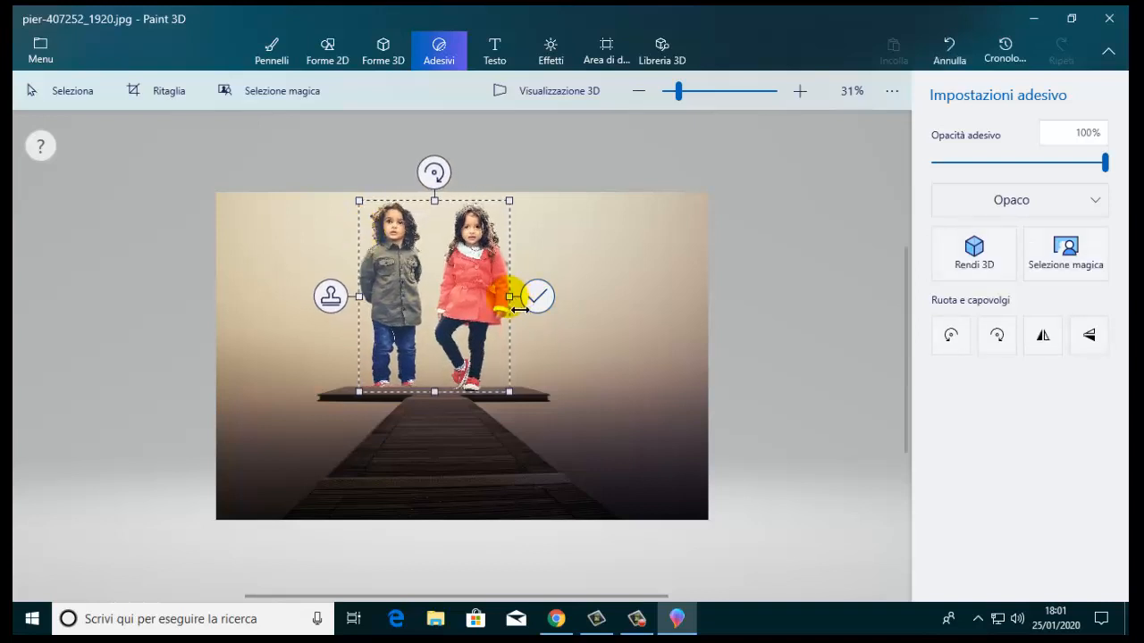
mouse_move(519, 309)
left_mouse_down()
mouse_move(560, 310)
mouse_move(523, 297)
left_mouse_up()
left_click_drag(465, 318, 462, 315)
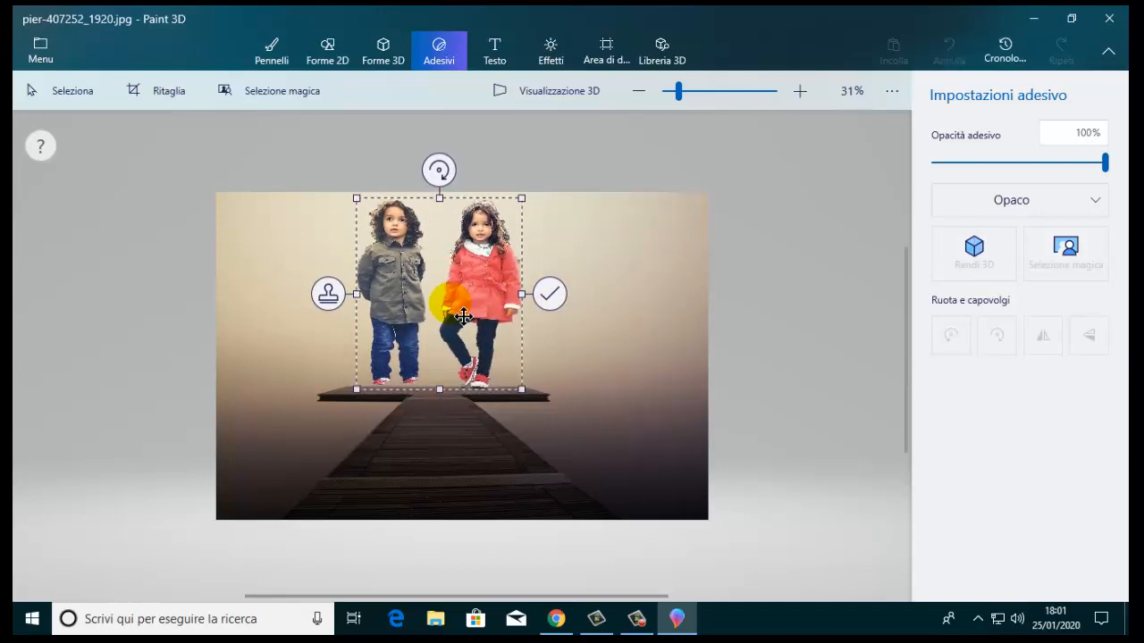
key("Return")
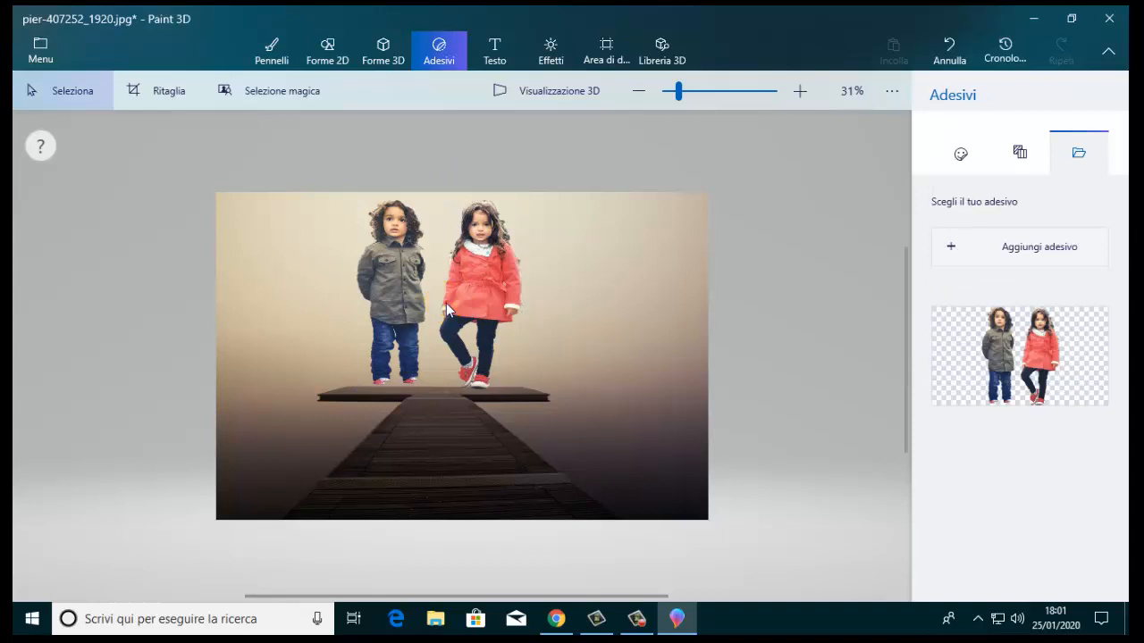
left_click(421, 308)
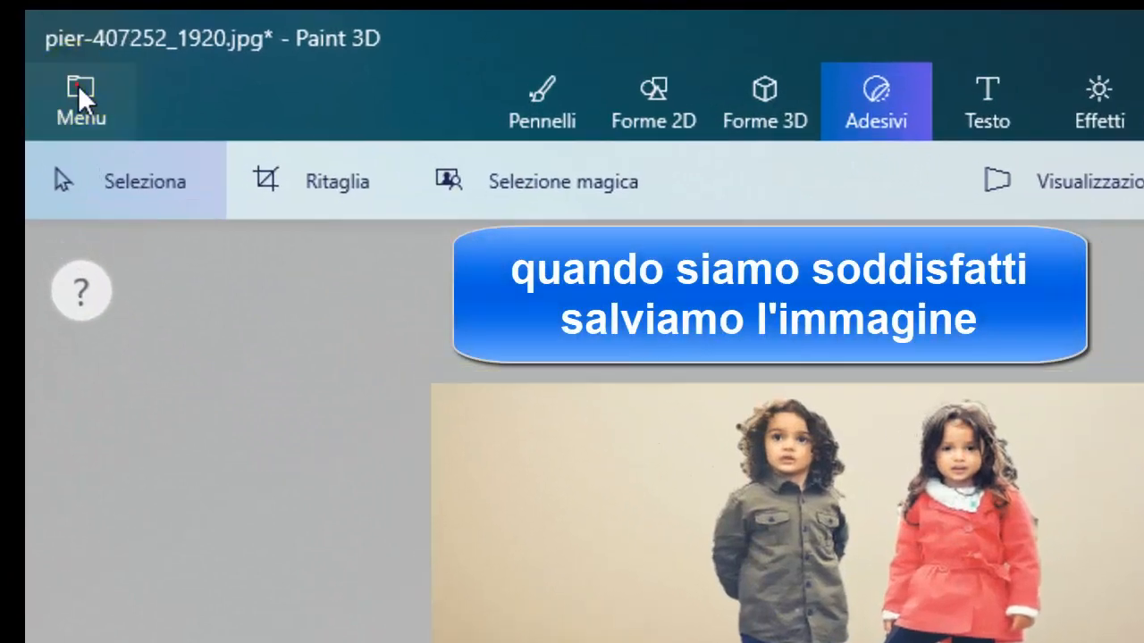
Save the changes to the pier image with the children.
left_click(77, 85)
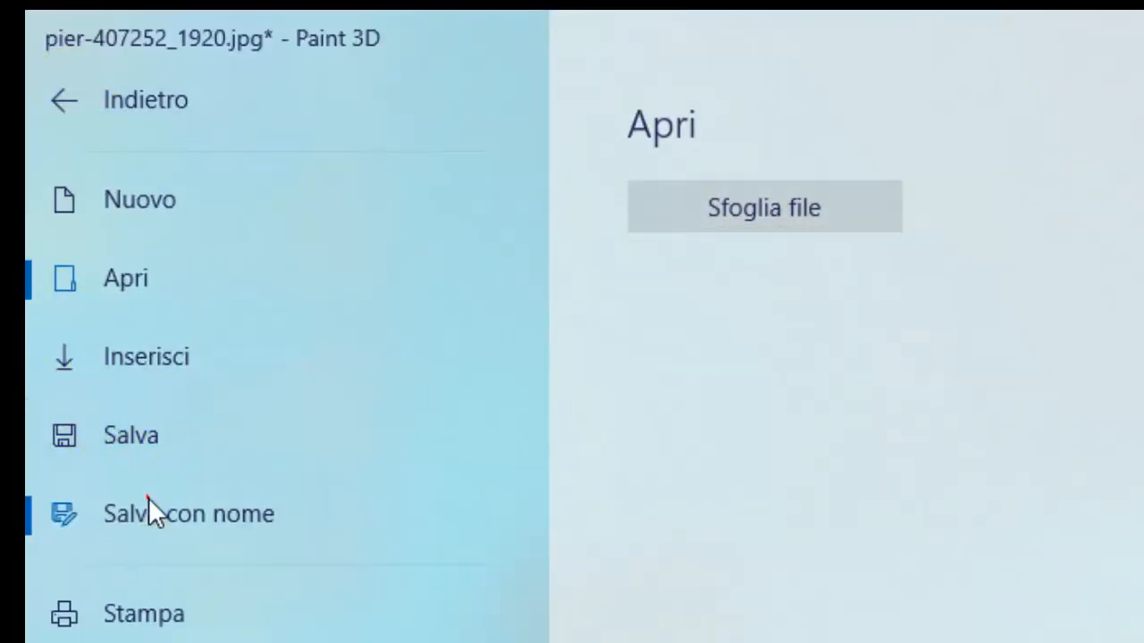
left_click(148, 500)
left_click(85, 424)
Save a copy as a 2D - JPEG image named pier-407252_1920 on the Desktop, replacing the existing file.
left_click(107, 506)
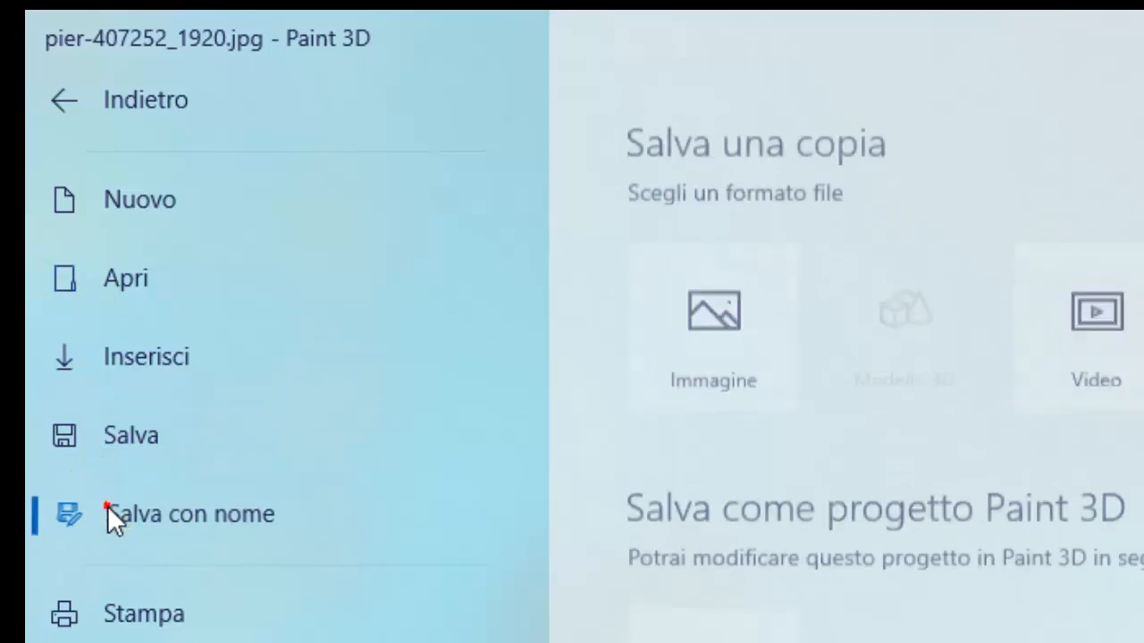
left_click(735, 353)
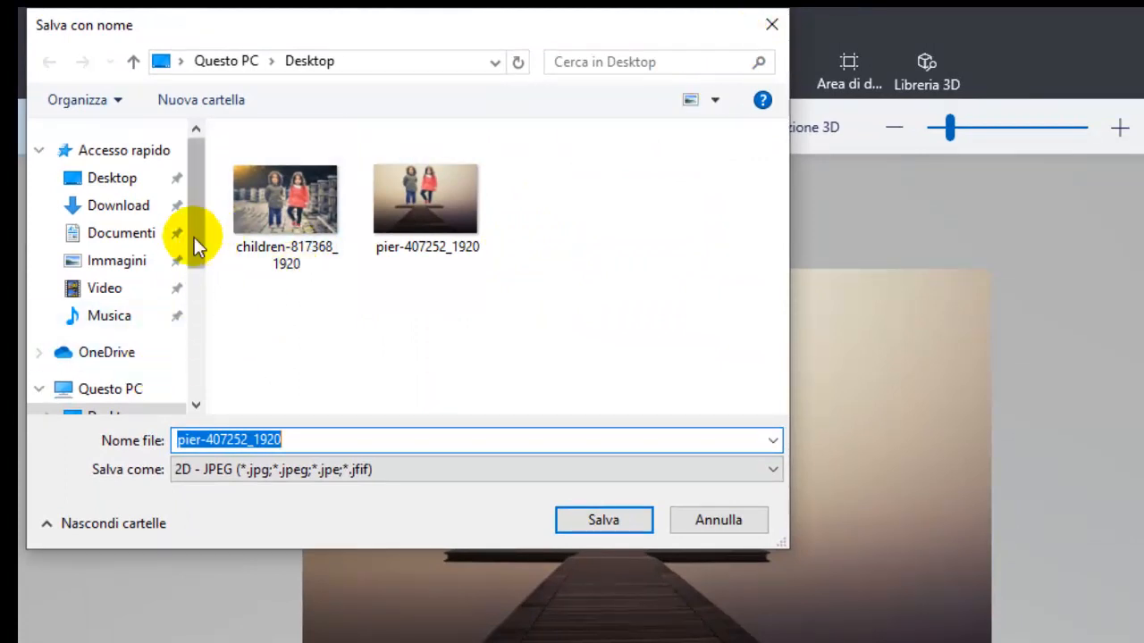
left_click_drag(194, 236, 189, 292)
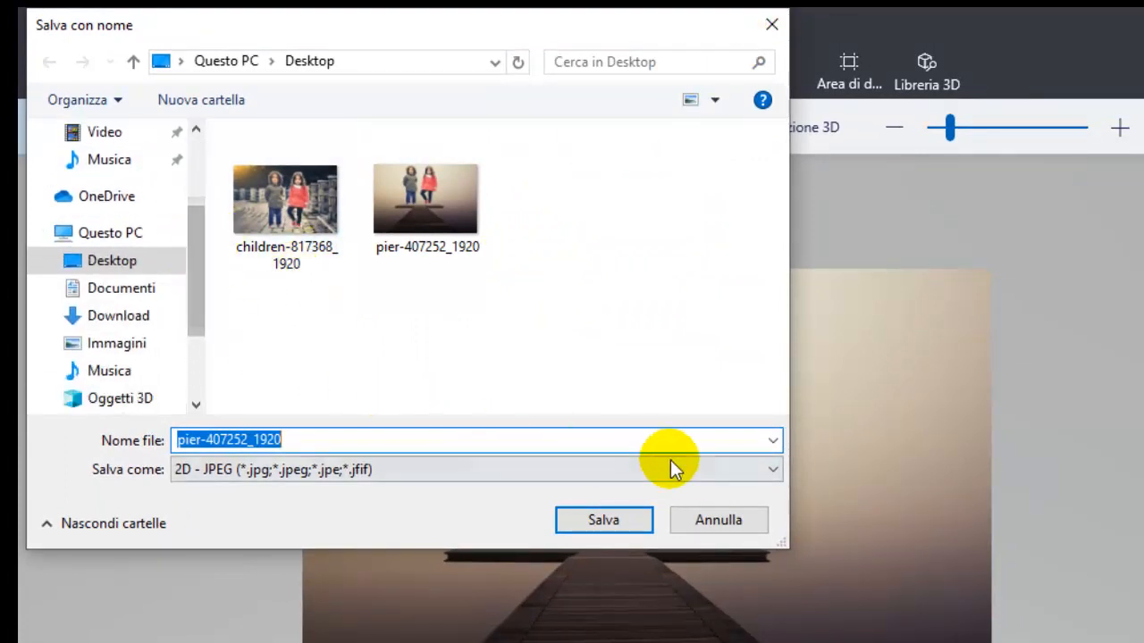
left_click(777, 468)
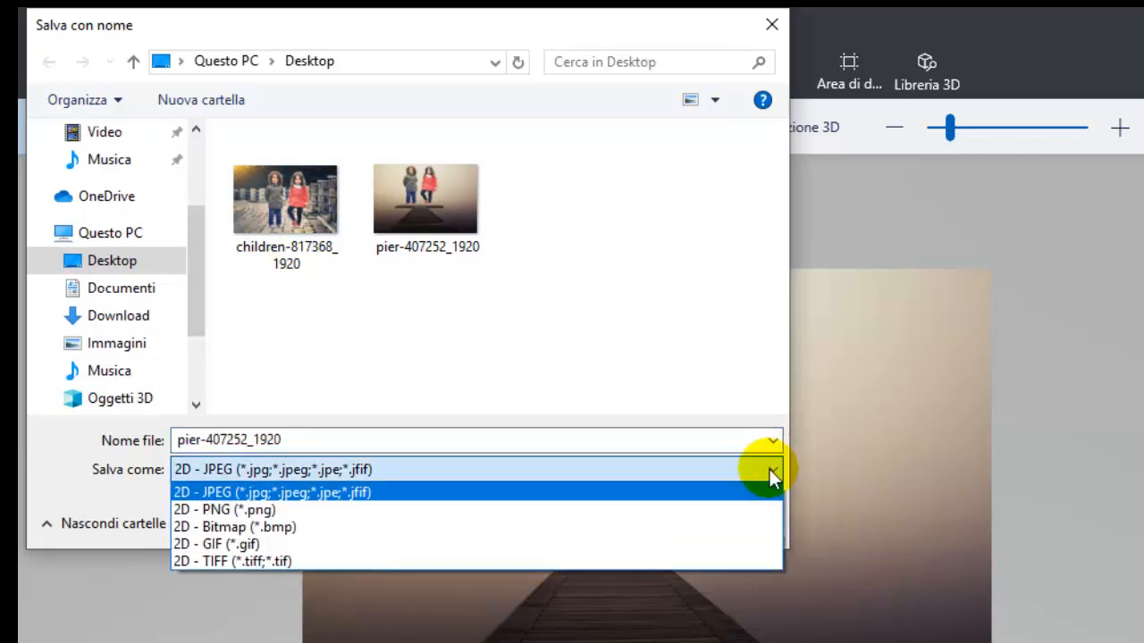
left_click(735, 491)
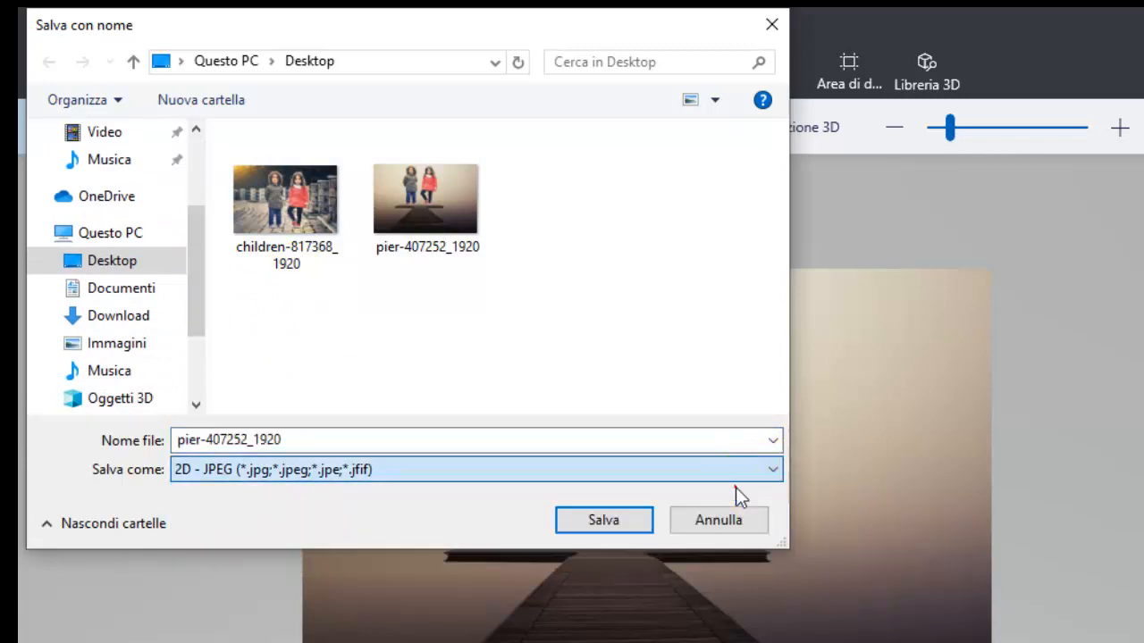
left_click(112, 258)
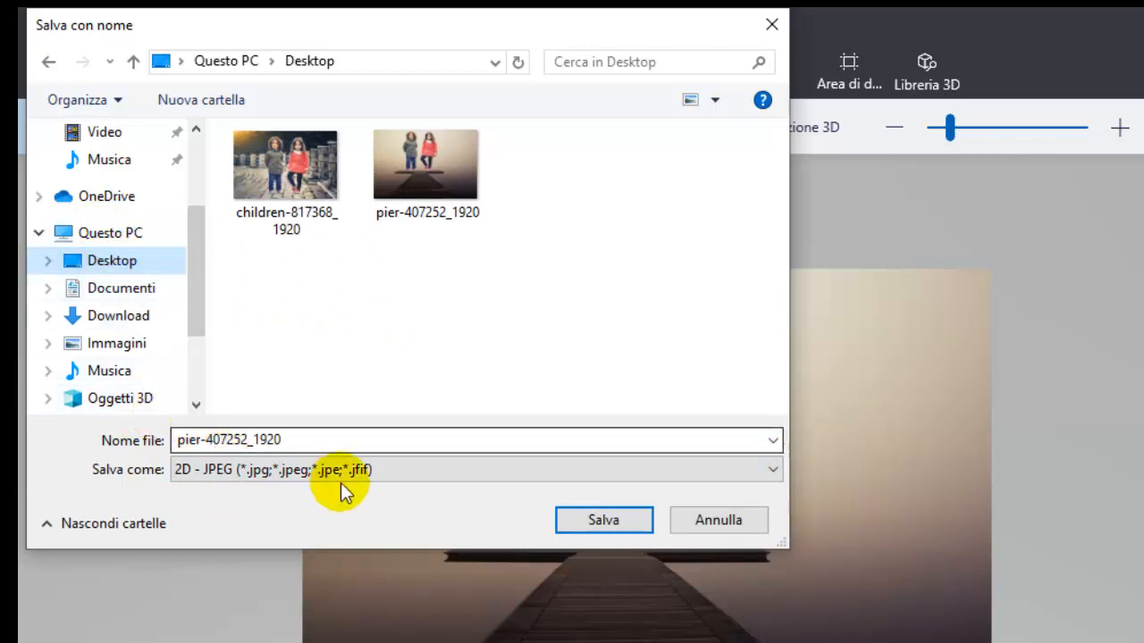
left_click(570, 523)
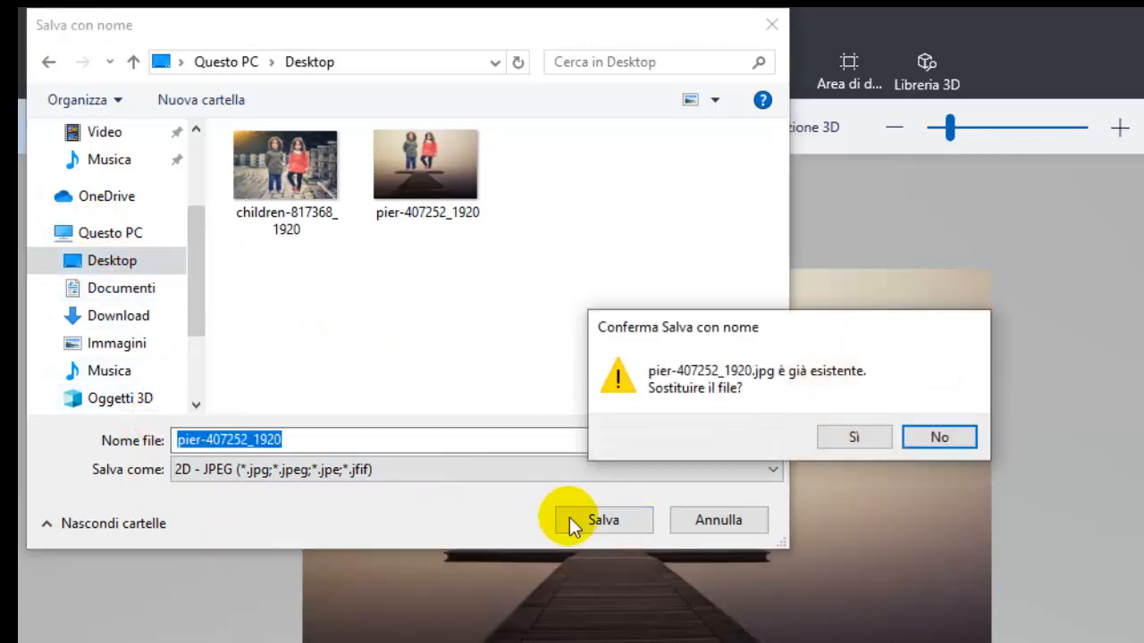
left_click(827, 435)
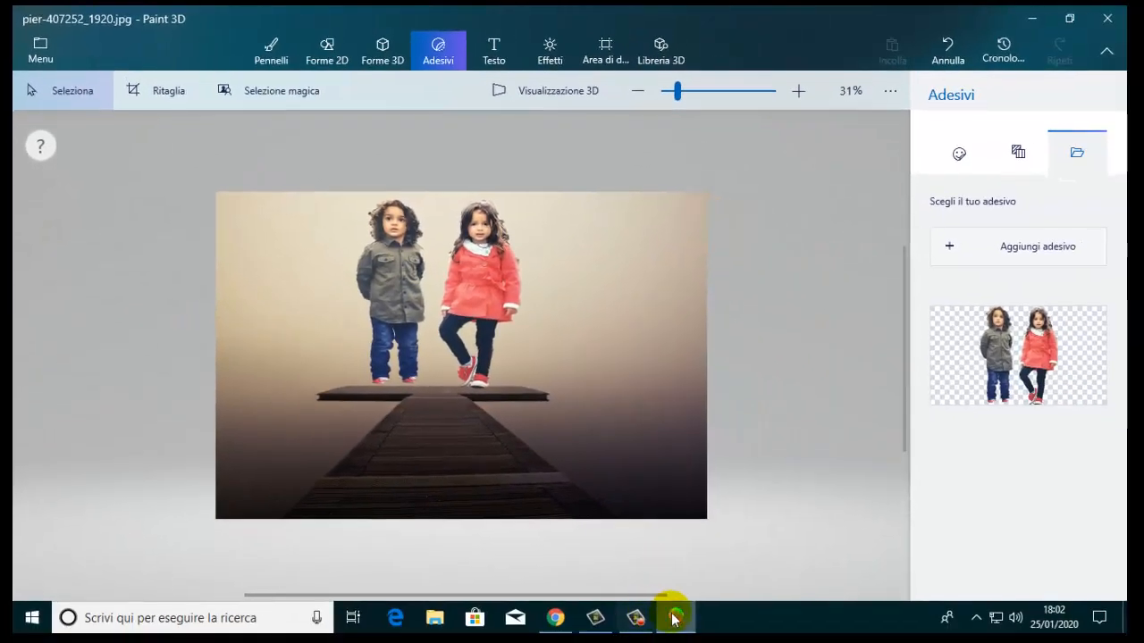
Minimize the editor, view the saved pier-407252_1920 image from the desktop in Photos, and close the viewer.
left_click(677, 618)
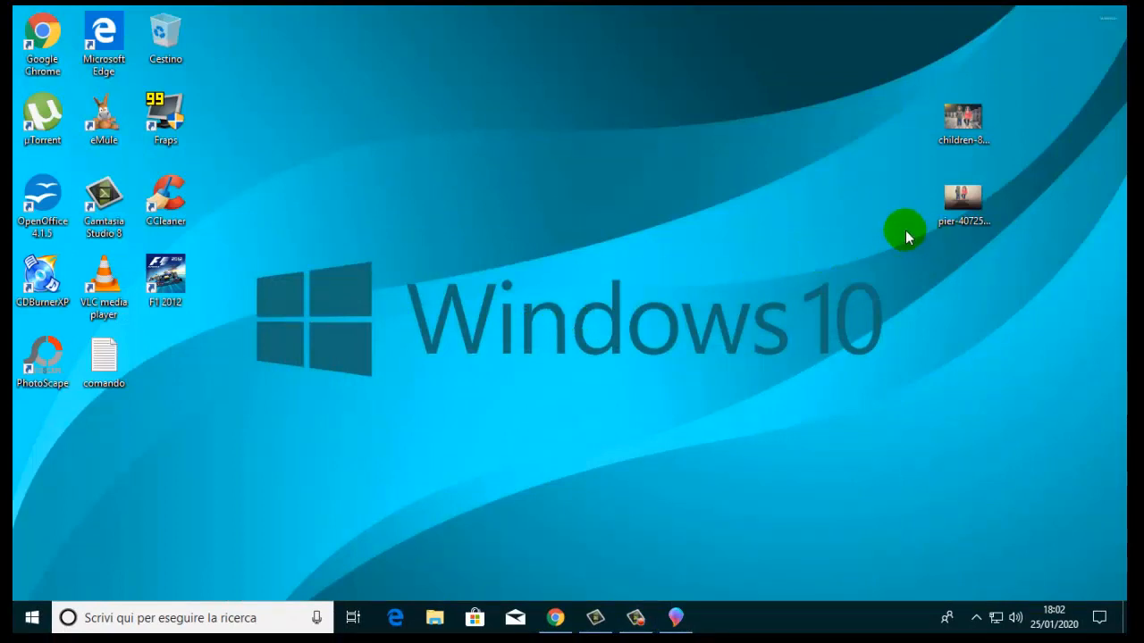
double_click(954, 200)
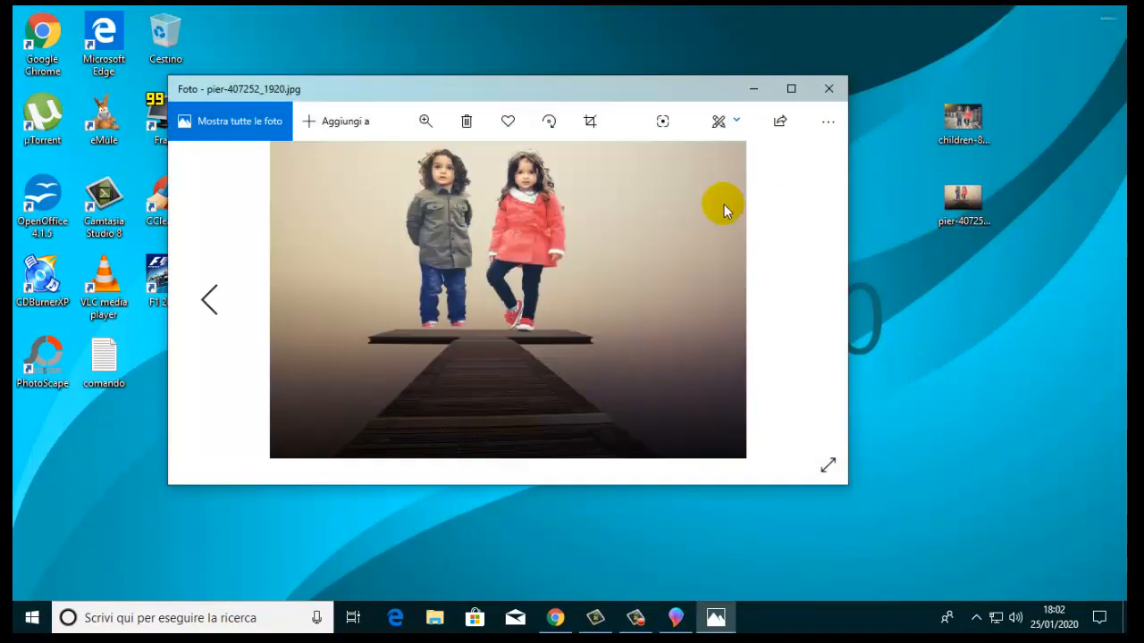
left_click_drag(504, 87, 448, 109)
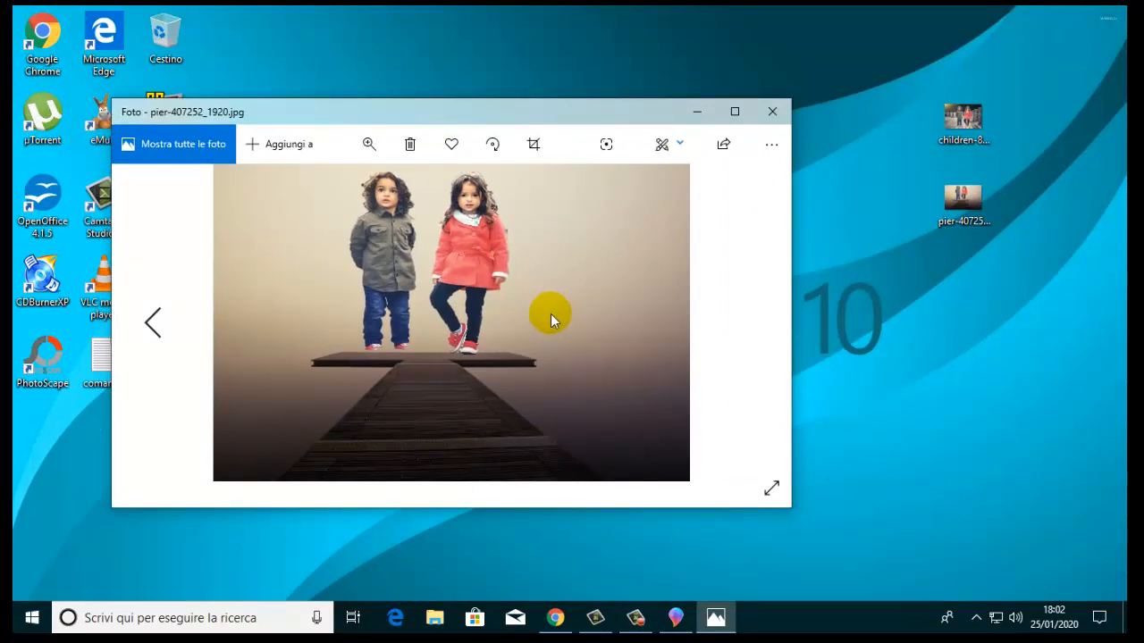
left_click(772, 110)
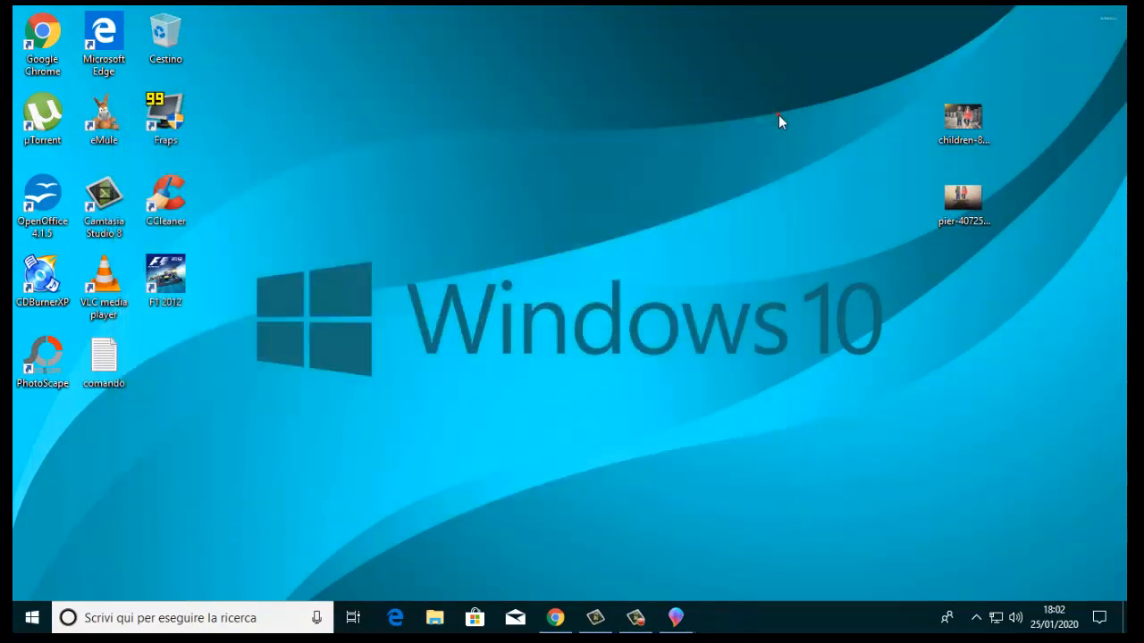
left_click(635, 617)
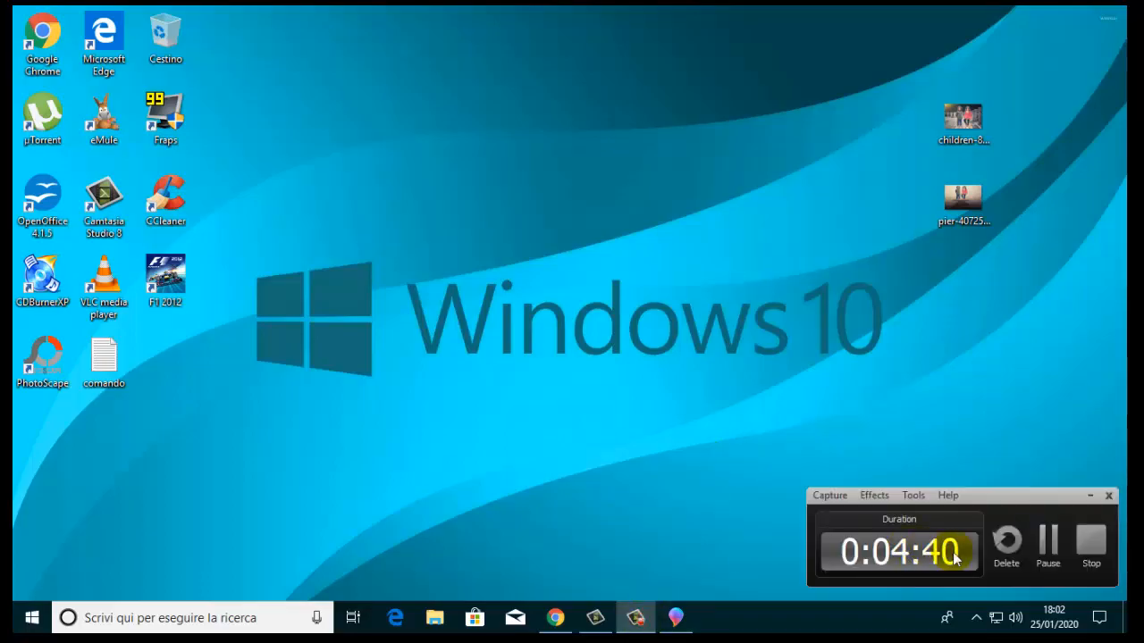
left_click(1091, 539)
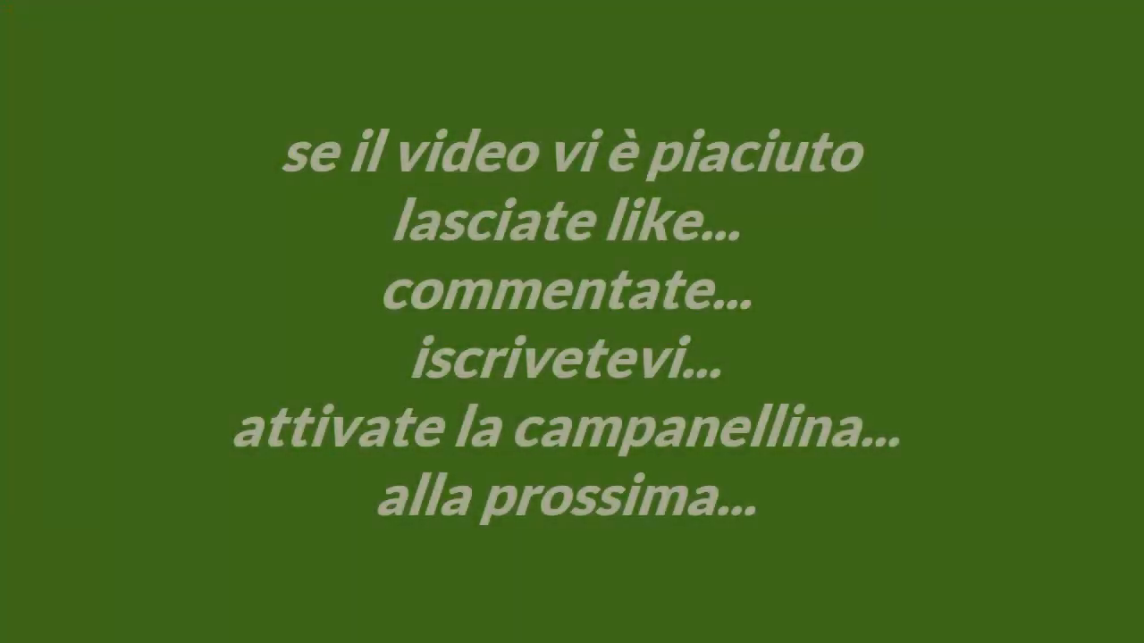